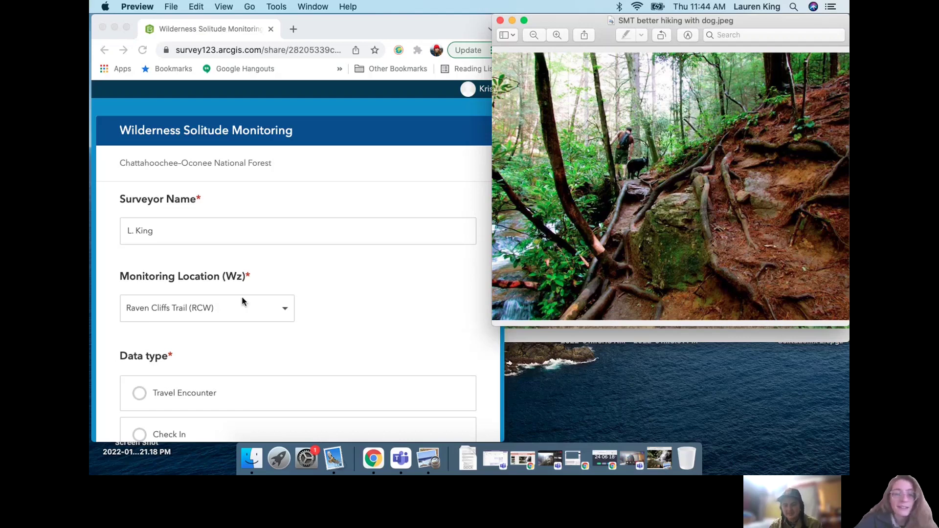
Step: Check the prefilled surveyor name and monitoring location in the Wilderness Solitude Monitoring survey
scroll(325, 273, "down", 2)
left_click(171, 182)
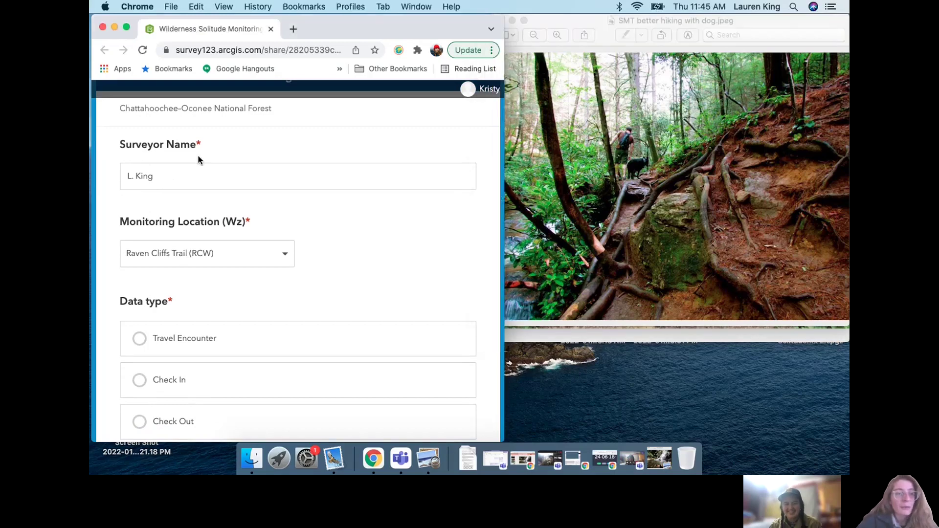
left_click(180, 176)
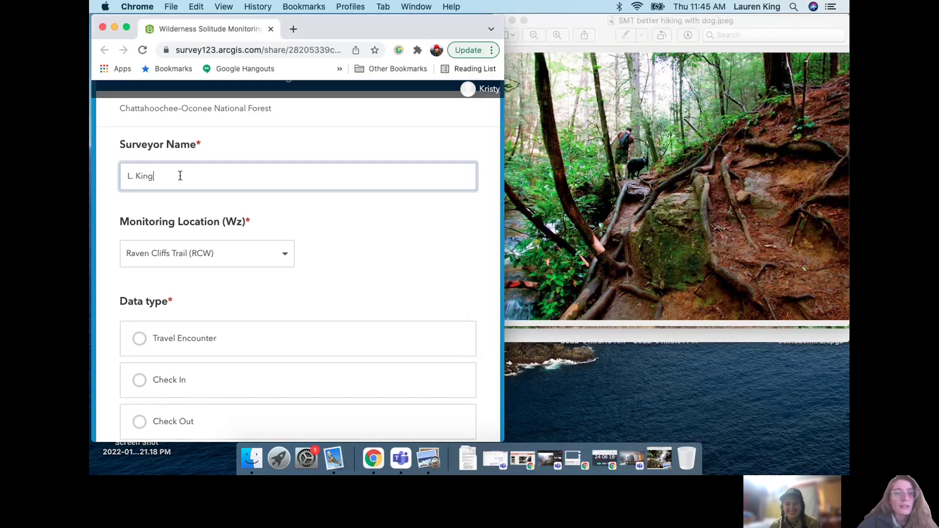
left_click(341, 244)
scroll(340, 243, "down", 2)
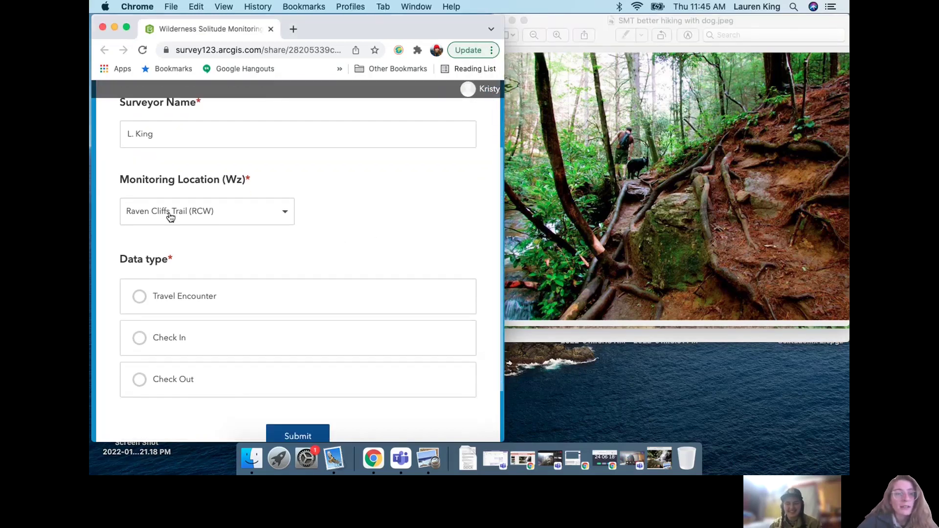
left_click(284, 213)
left_click(284, 214)
left_click(341, 235)
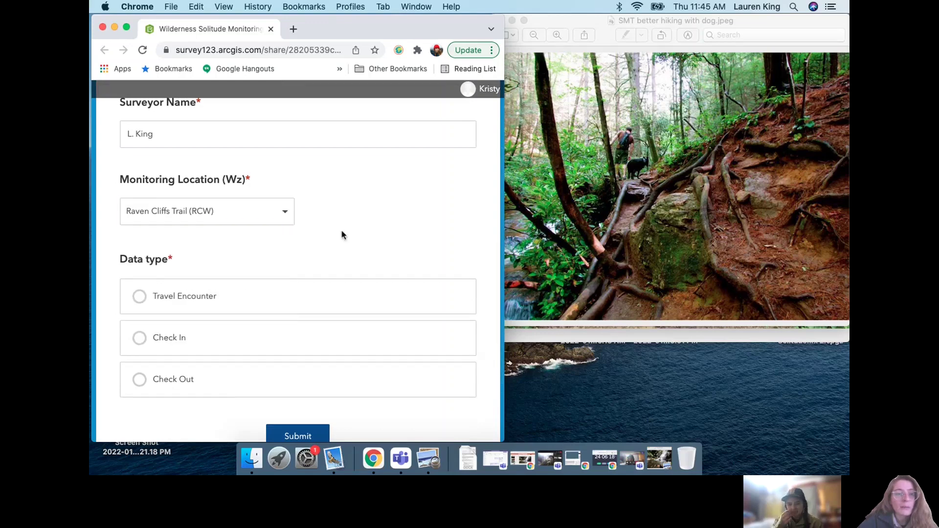
Step: Set the data type to Travel Encounter and record 1 person as a Day Hiker
scroll(342, 235, "down", 2)
left_click(236, 250)
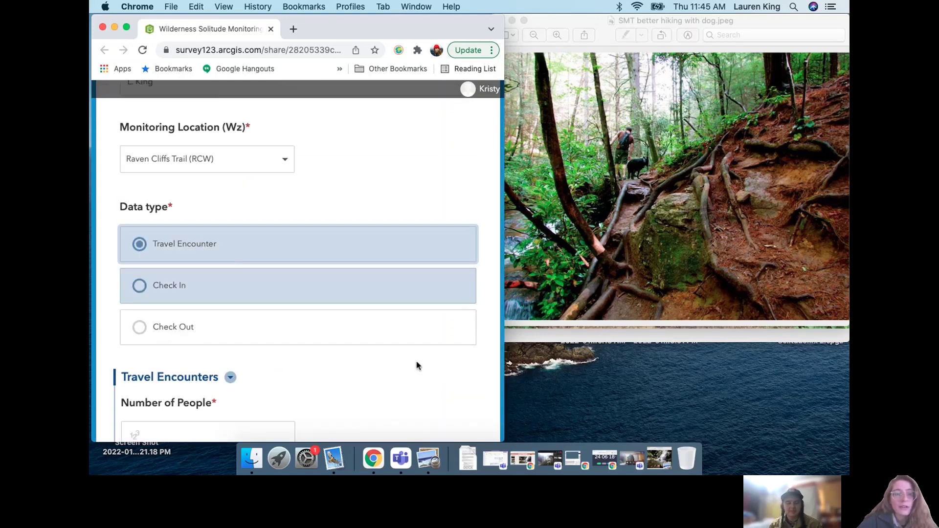
scroll(335, 406, "down", 8)
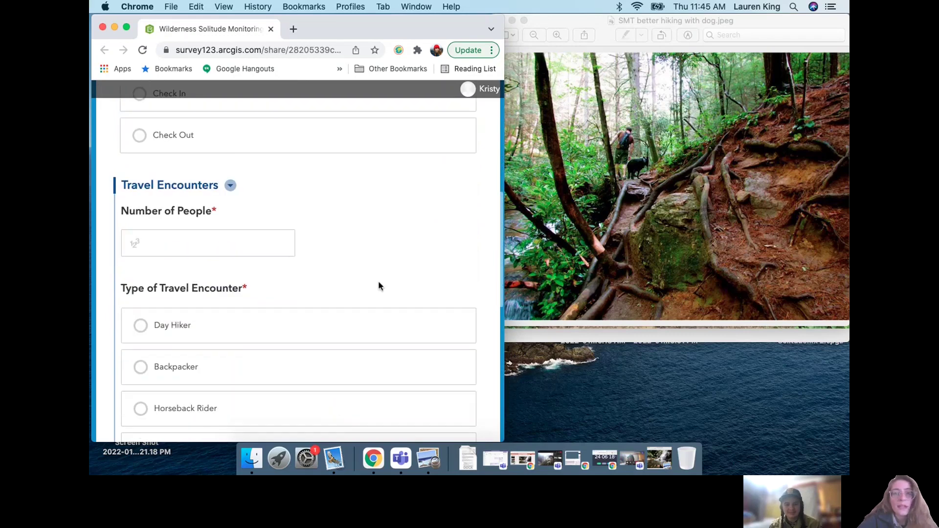
left_click(180, 238)
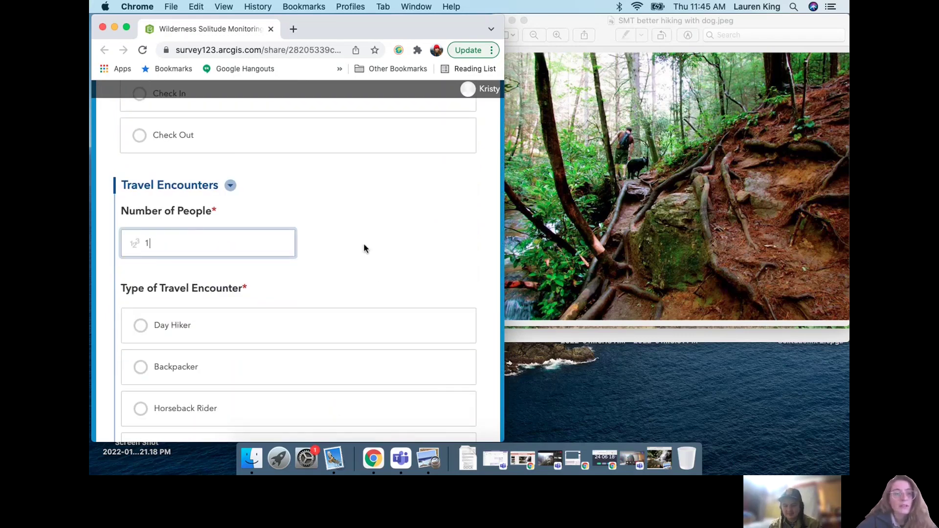
scroll(363, 243, "down", 3)
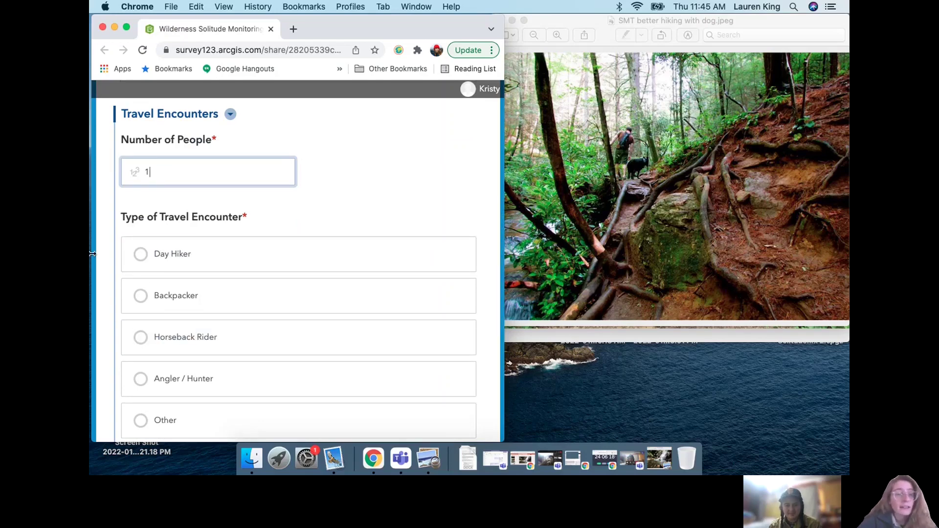
left_click(173, 247)
scroll(402, 181, "down", 10)
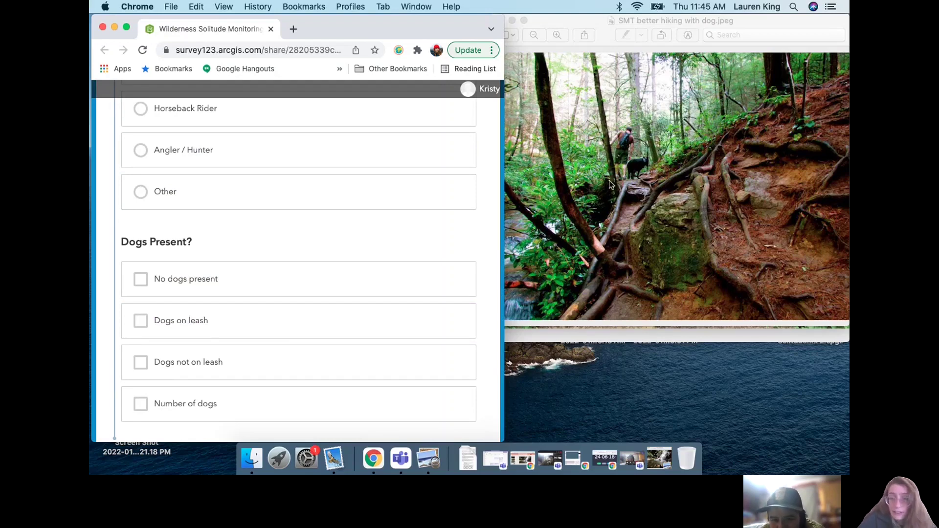
Step: Mark Dogs not on leash with 1 as the number of dogs, and submit the survey
scroll(226, 349, "down", 1)
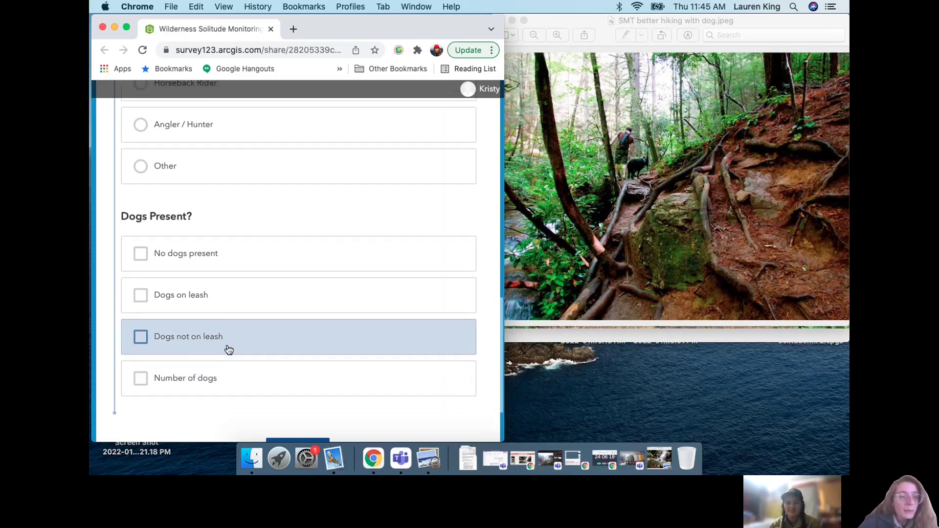
left_click(140, 337)
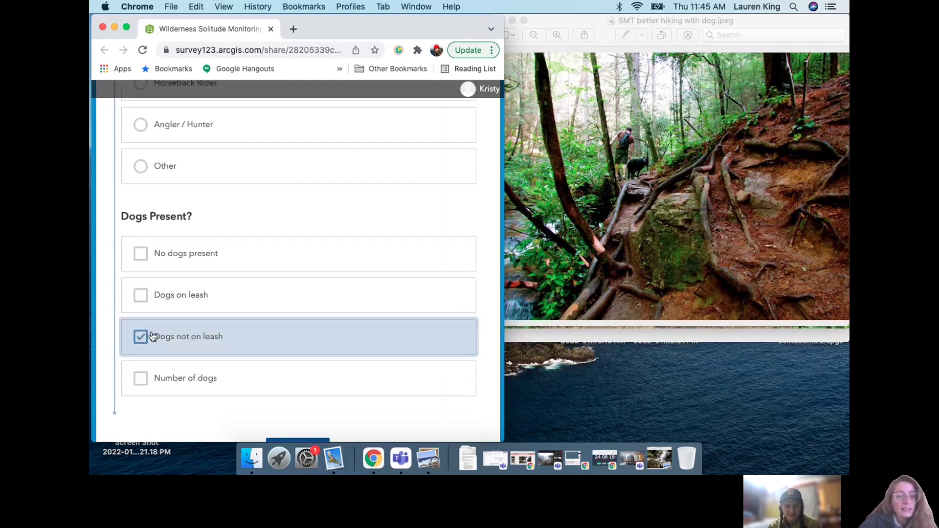
scroll(311, 338, "down", 3)
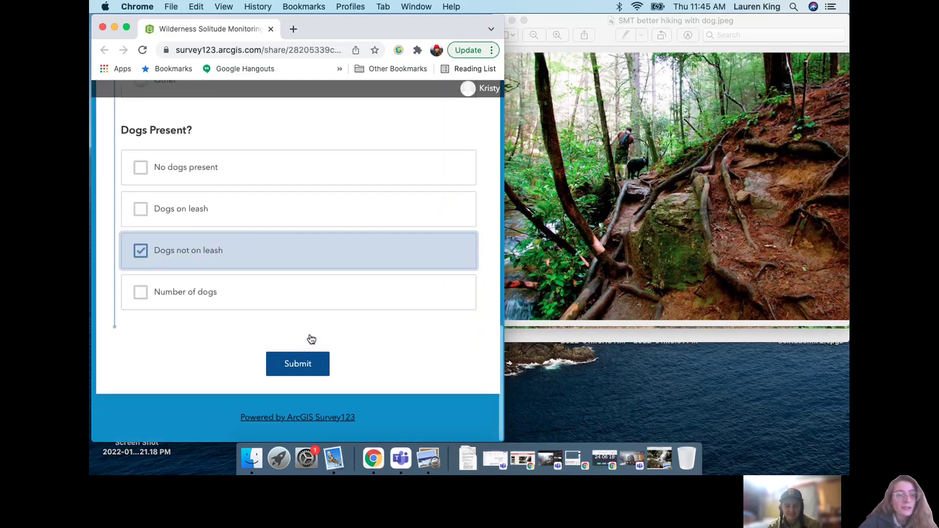
left_click(135, 303)
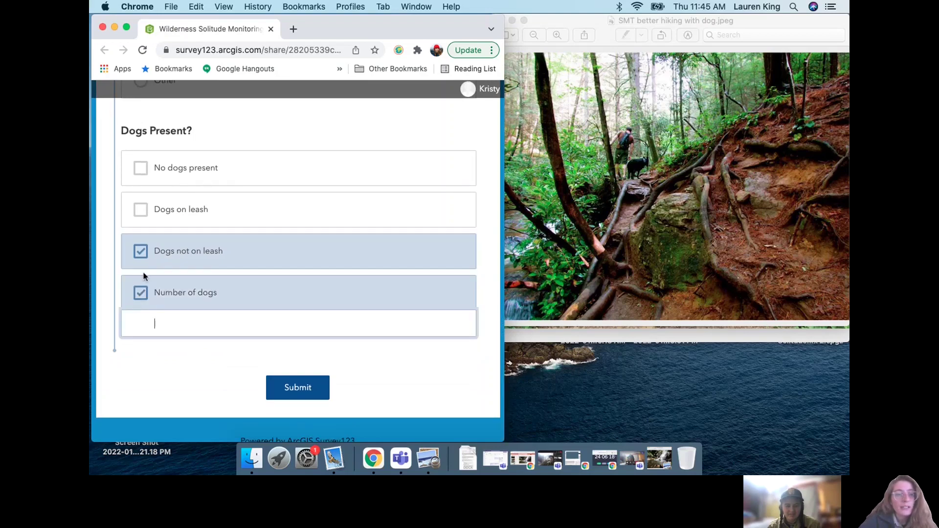
type("1")
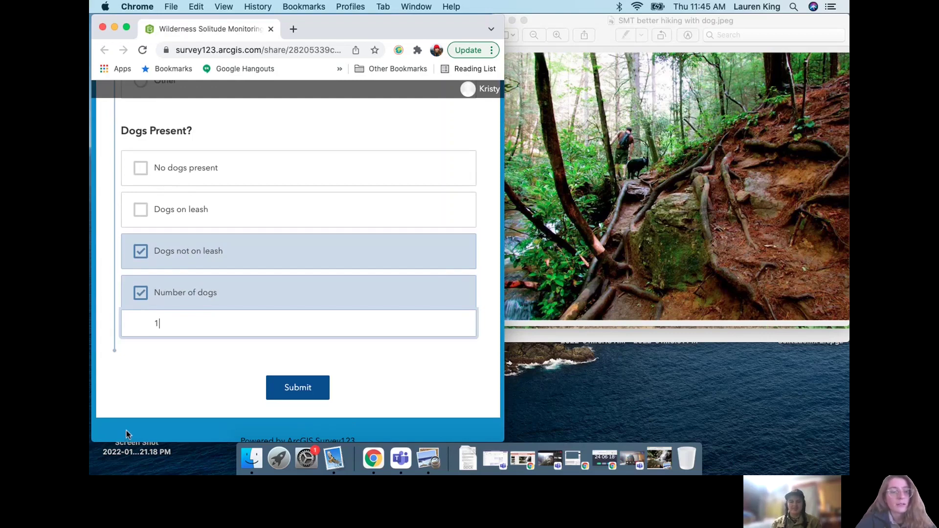
left_click(208, 379)
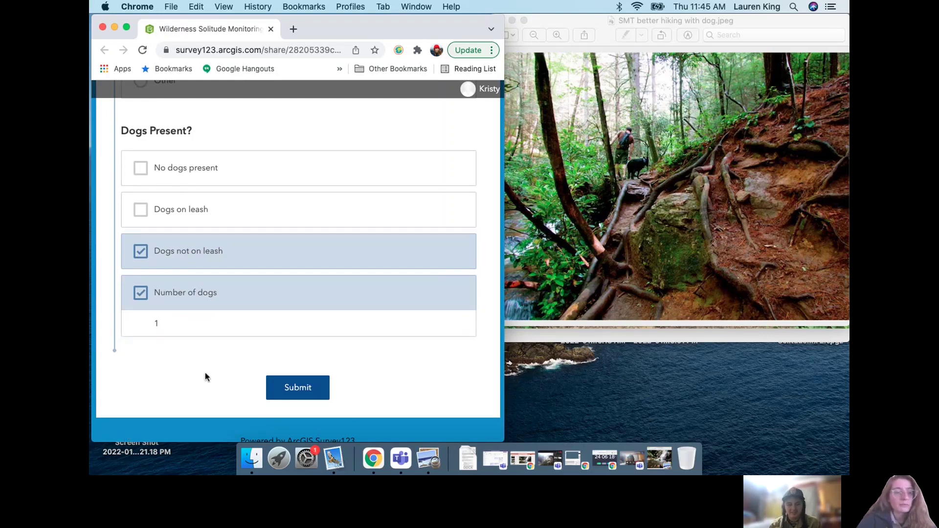
left_click(298, 389)
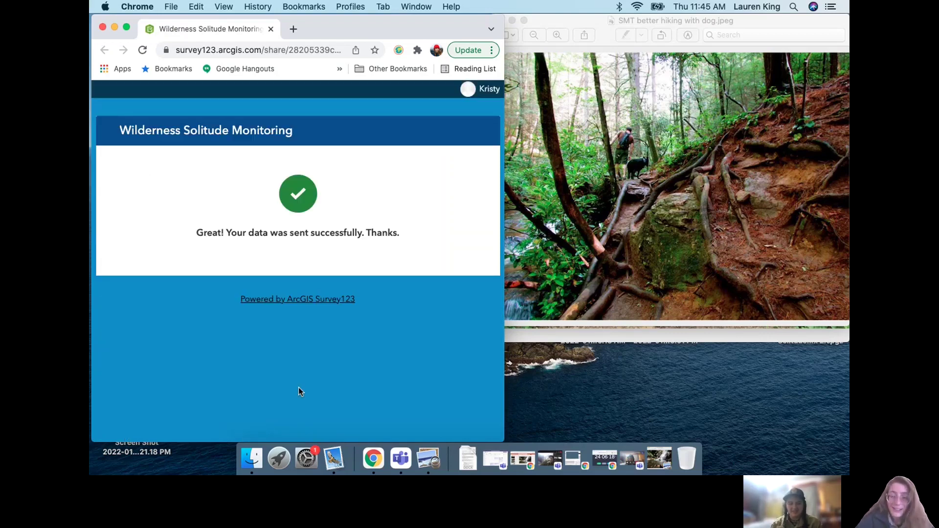
Step: Reload the survey for a new entry and minimize the photo of the hiker with the dog
left_click(142, 50)
left_click(535, 22)
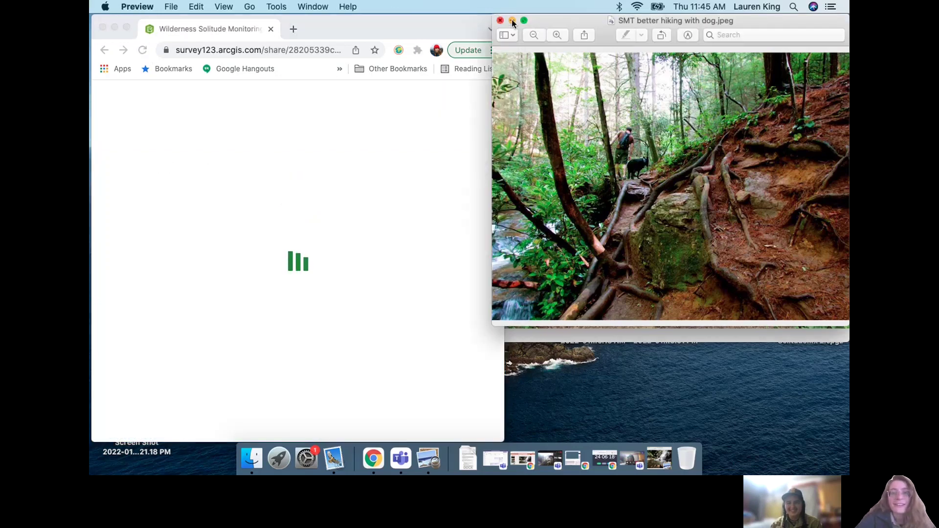
left_click(512, 20)
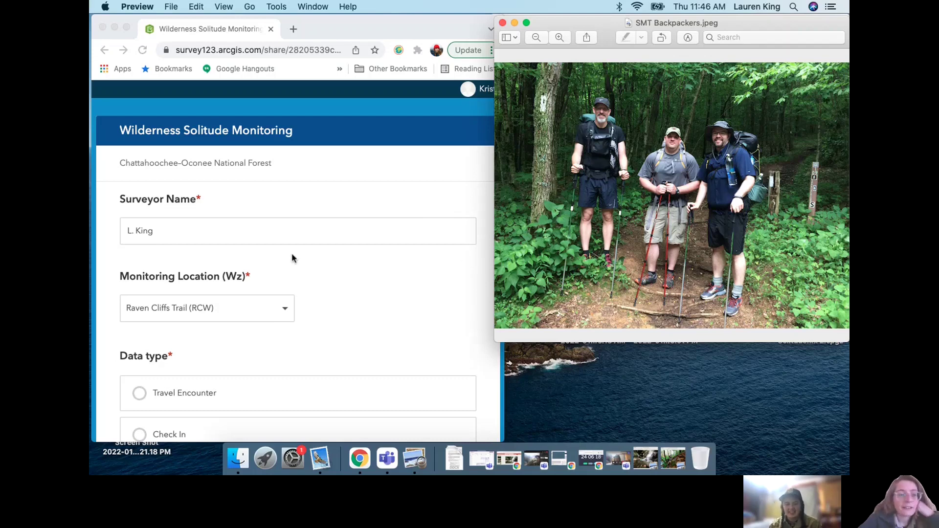
Step: Set the monitoring location to AT from Jarrard Gap to Neel's Gap (BM)
scroll(345, 278, "down", 1)
scroll(345, 279, "down", 1)
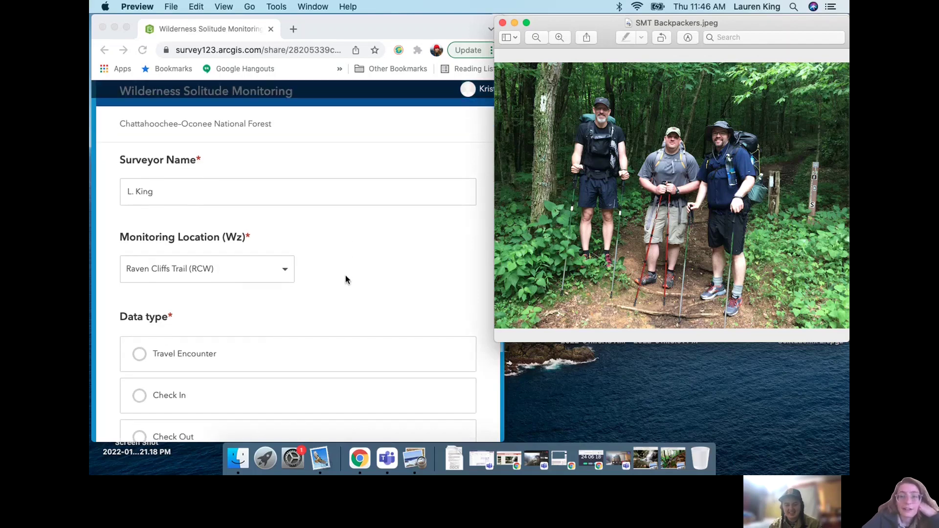
left_click(286, 265)
left_click(286, 265)
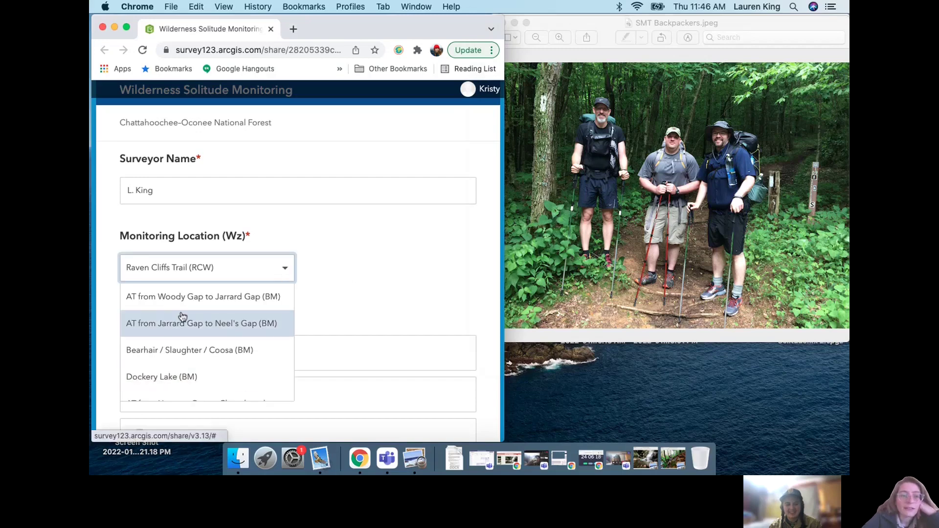
left_click(220, 331)
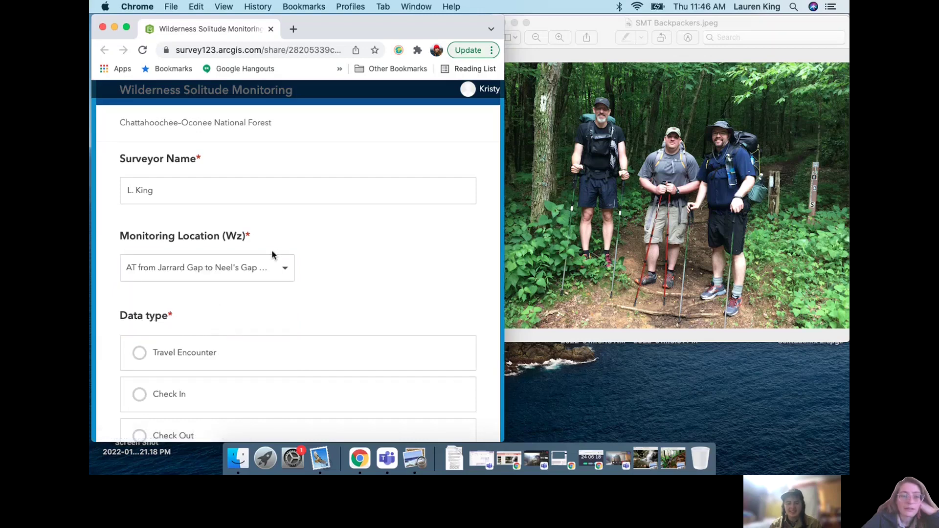
Step: Reopen the monitoring location choices and select AT from Jarrard Gap to Neel's Gap (BM) again
left_click(279, 268)
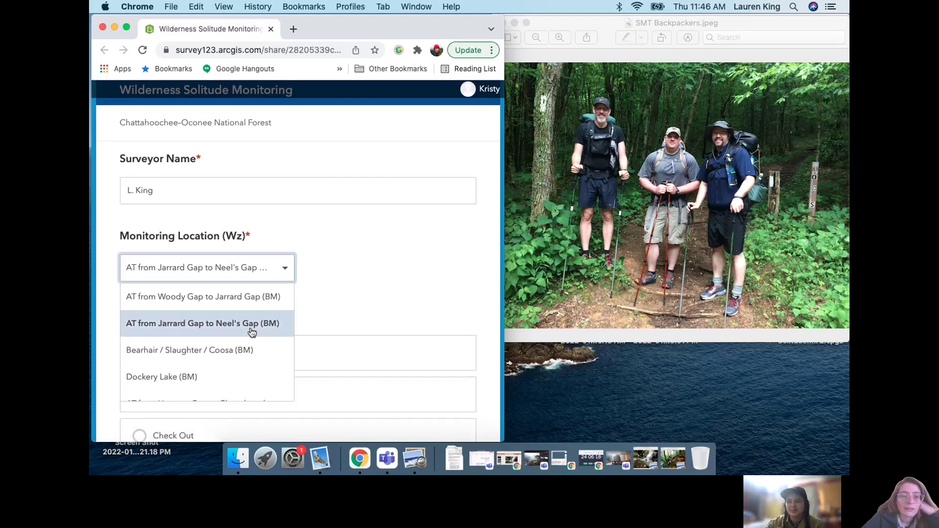
left_click(232, 325)
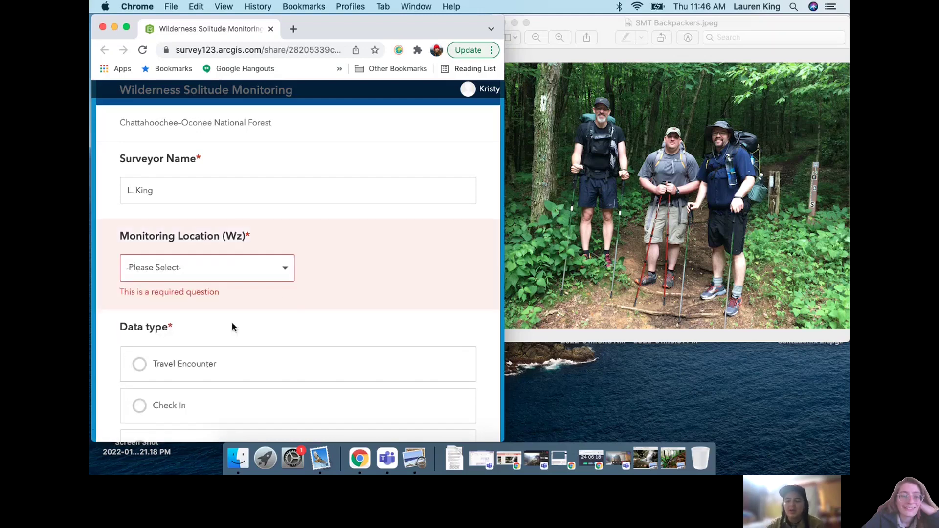
left_click(279, 275)
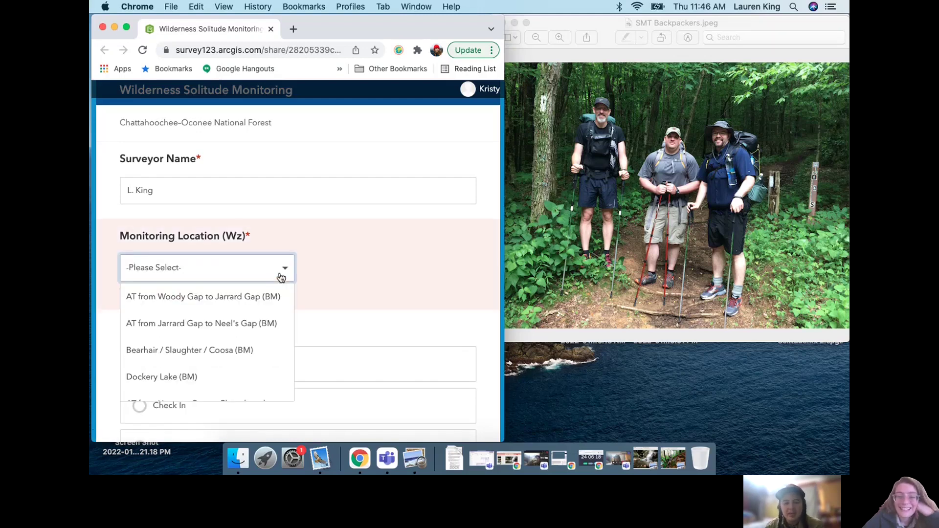
left_click(264, 327)
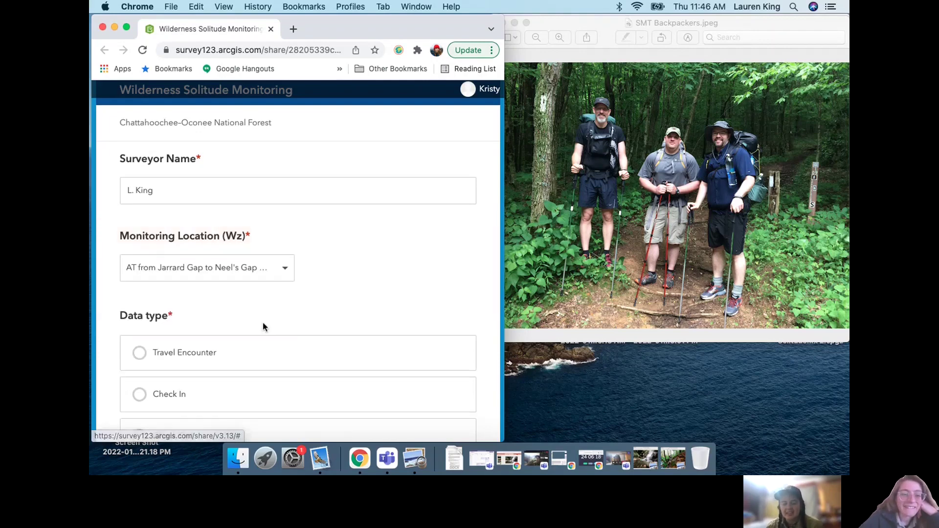
Step: Look through all available monitoring locations, ending with AT from Jarrard Gap to Neel's Gap (BM) chosen
left_click(288, 274)
scroll(277, 343, "down", 6)
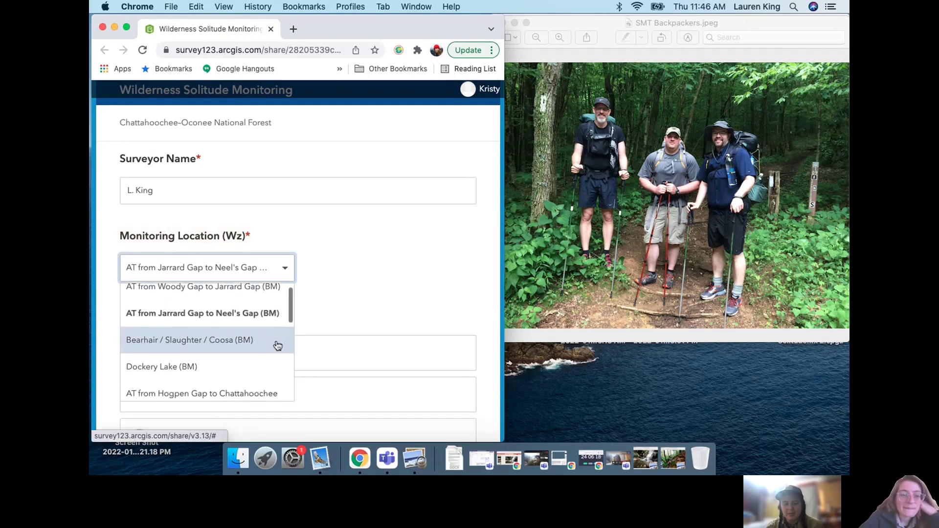
scroll(277, 347, "down", 1)
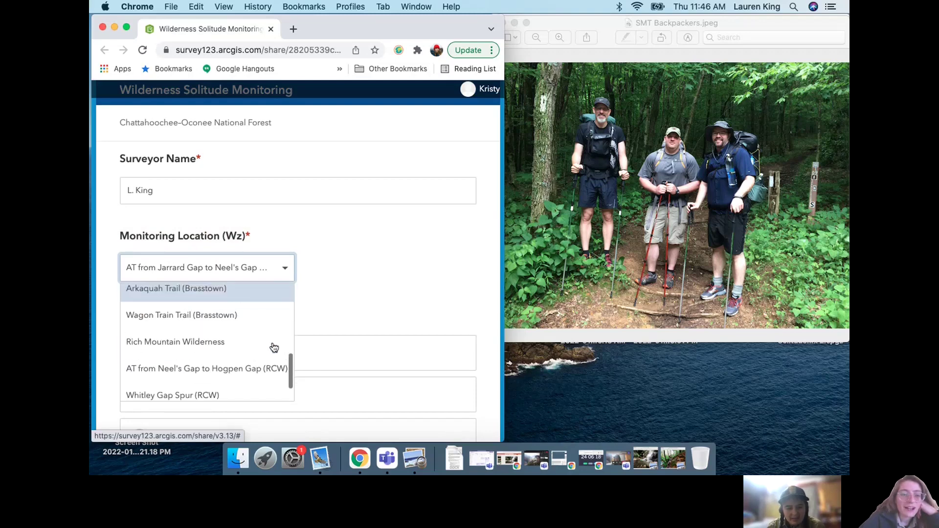
scroll(243, 337, "down", 1)
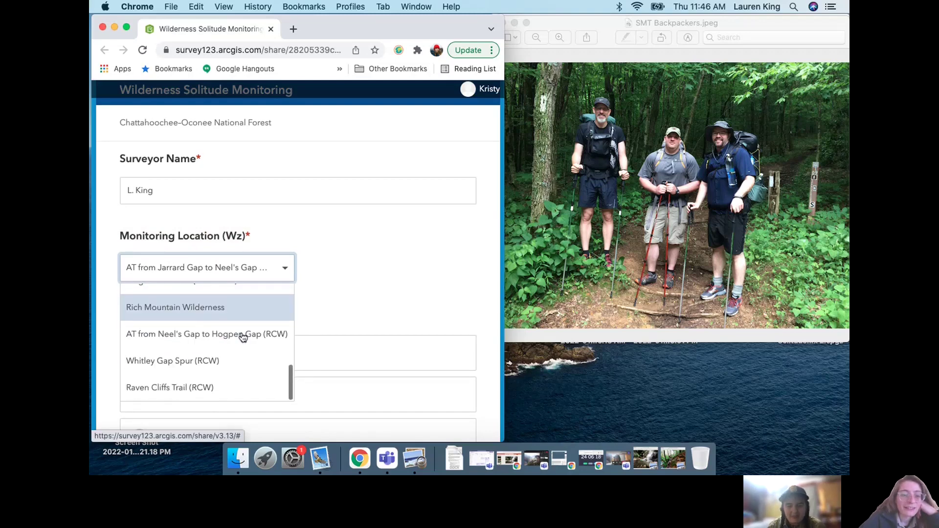
scroll(243, 337, "up", 5)
scroll(243, 337, "up", 2)
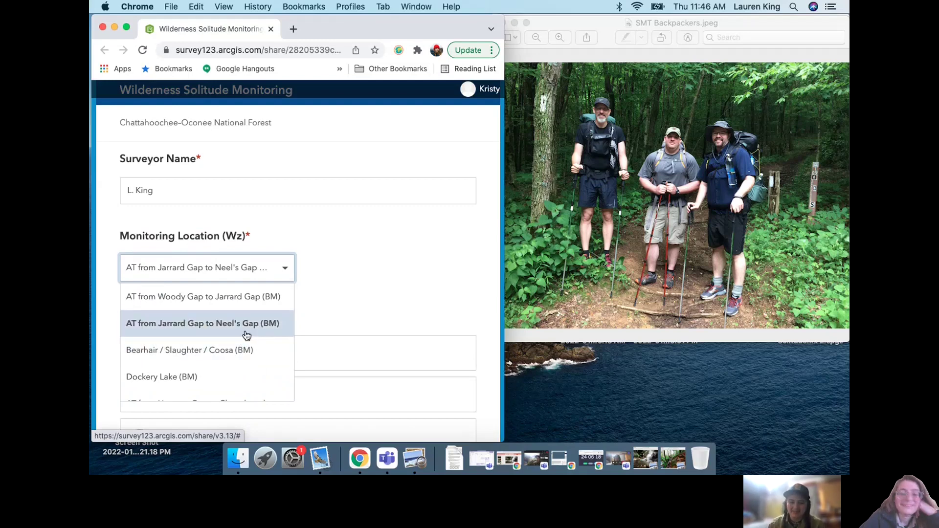
left_click(152, 328)
left_click(240, 267)
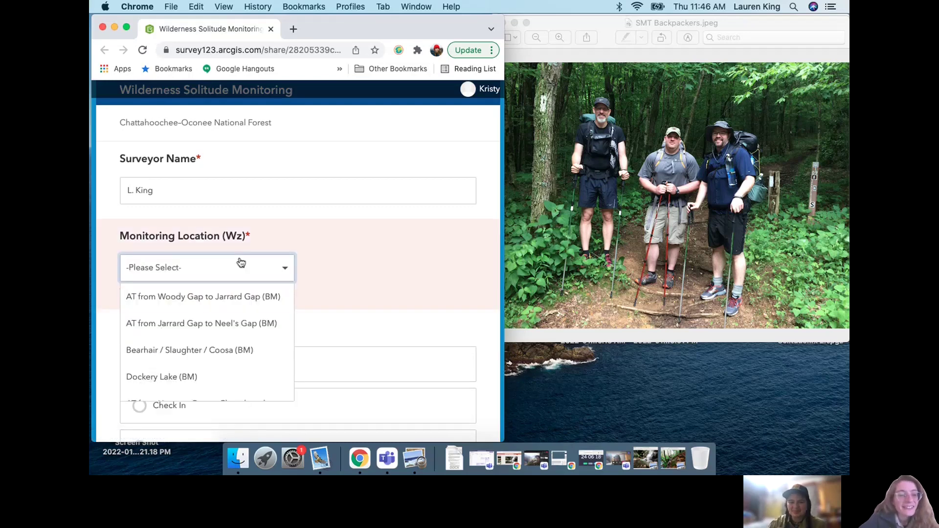
left_click(193, 323)
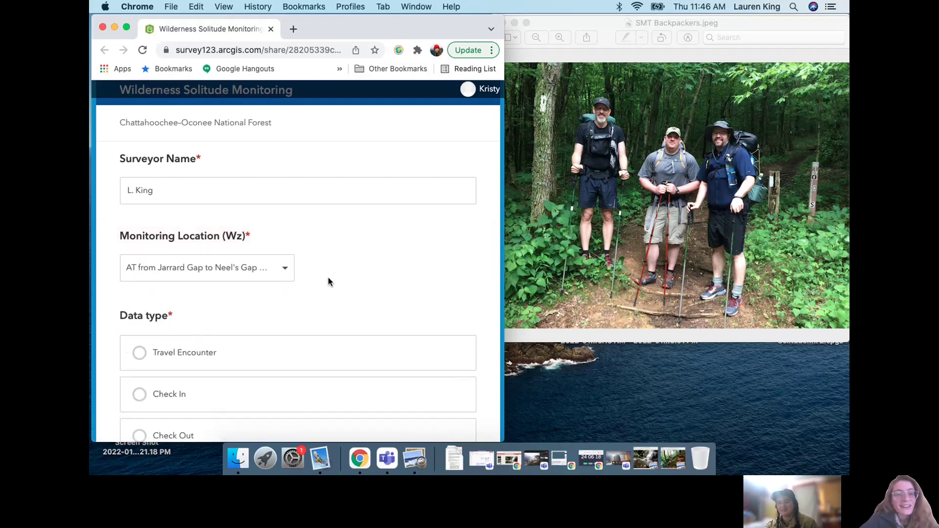
Step: Choose Travel Encounter as the data type for the backpackers entry
scroll(327, 281, "down", 1)
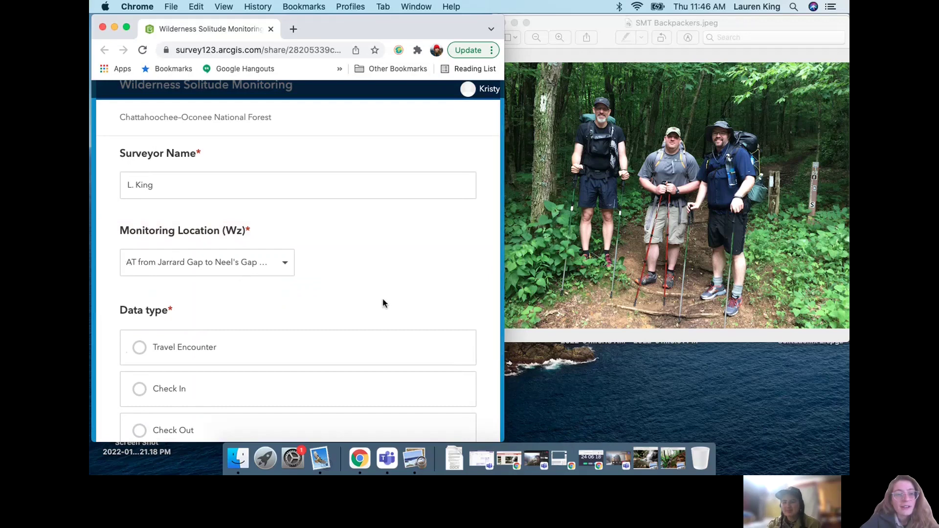
scroll(348, 291, "down", 5)
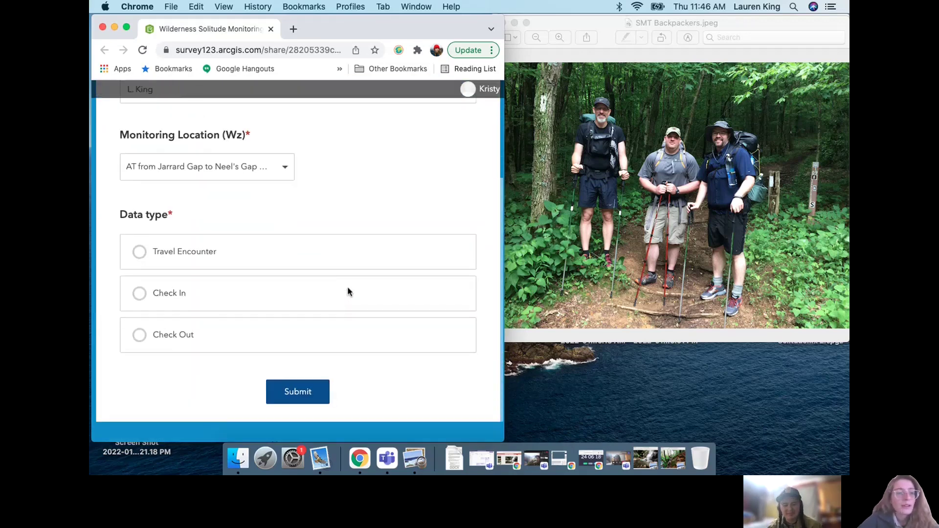
left_click(194, 266)
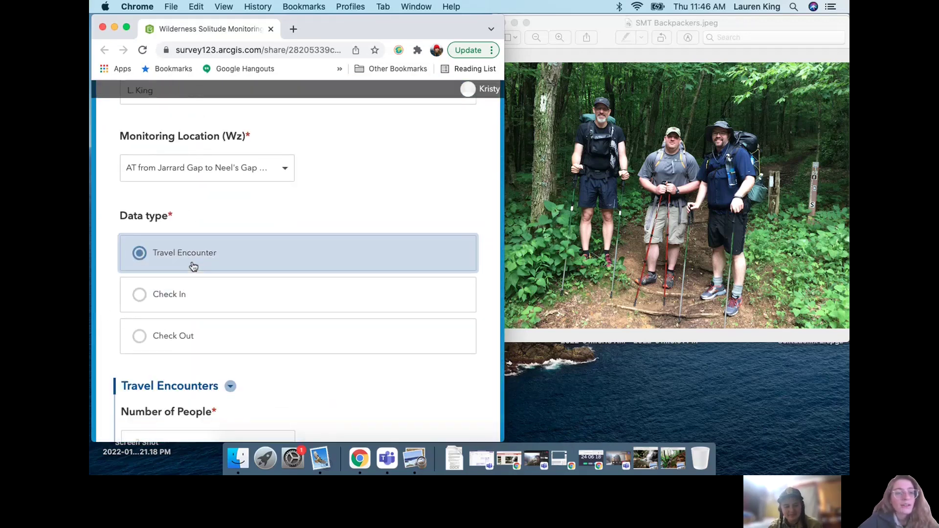
scroll(373, 202, "down", 6)
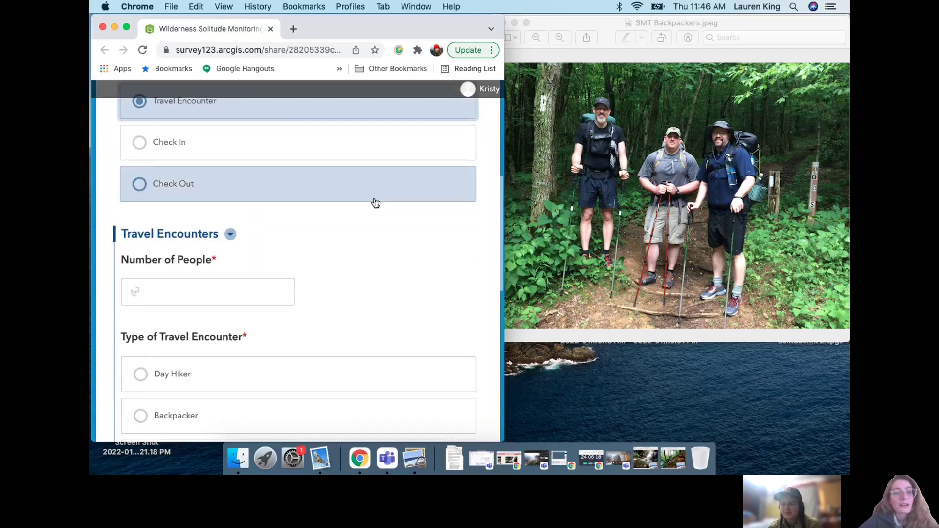
Step: Enter 3 as the number of people and choose Backpacker as the type of travel encounter
scroll(374, 203, "down", 1)
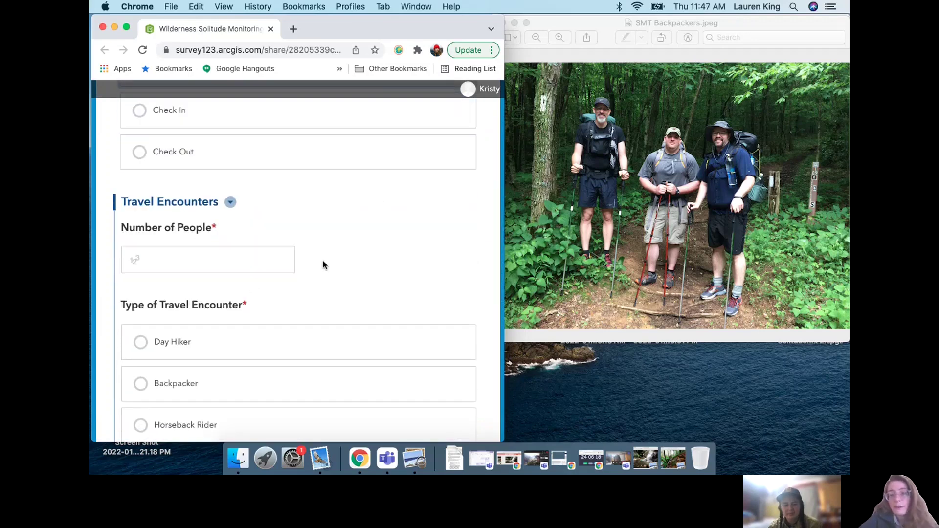
left_click(173, 262)
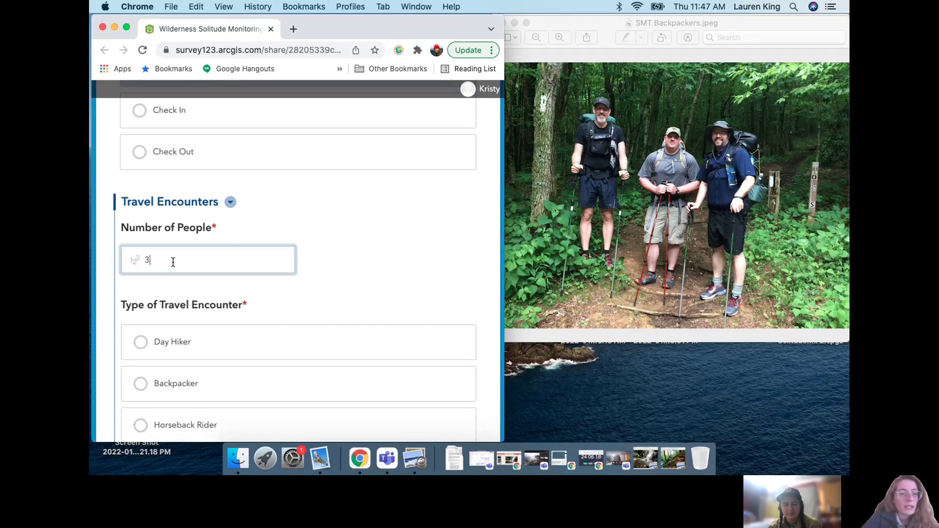
left_click(329, 309)
scroll(329, 305, "down", 3)
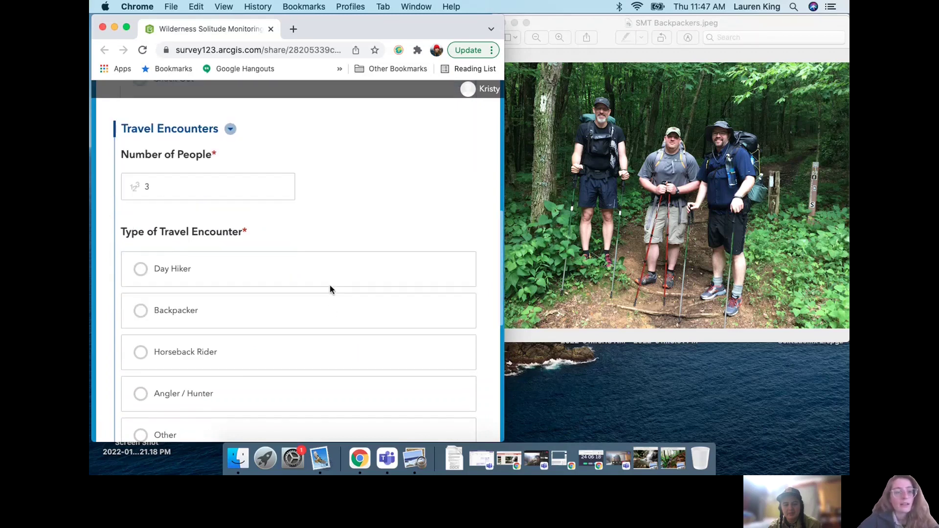
scroll(330, 290, "down", 2)
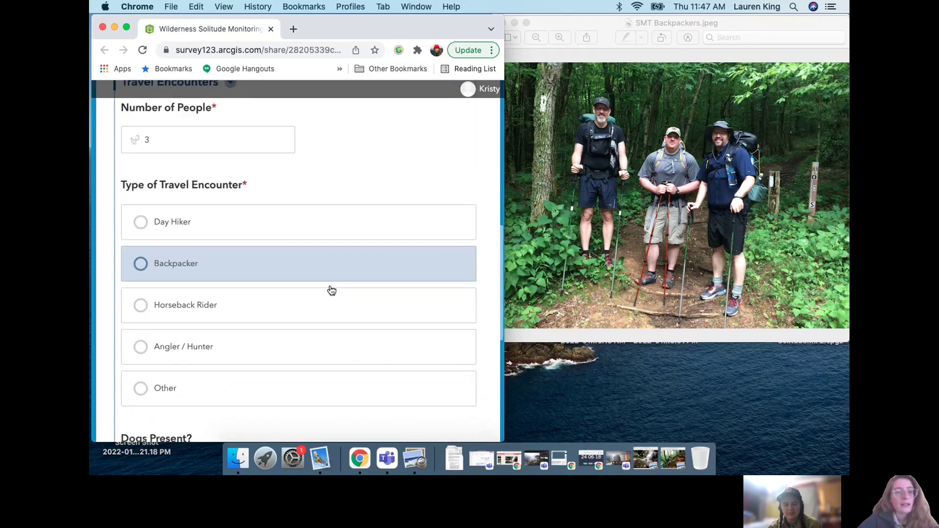
left_click(153, 268)
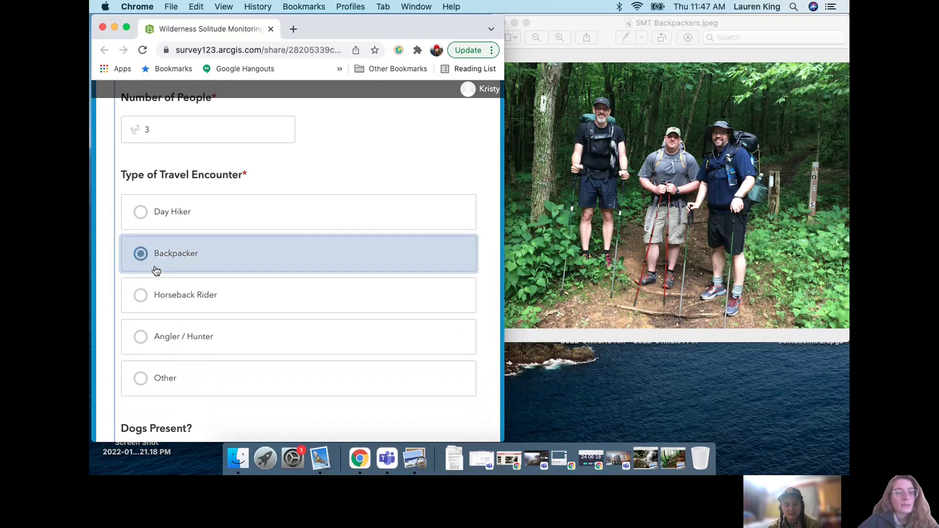
Step: Mark that no dogs are present and submit the backpackers entry
scroll(348, 266, "down", 5)
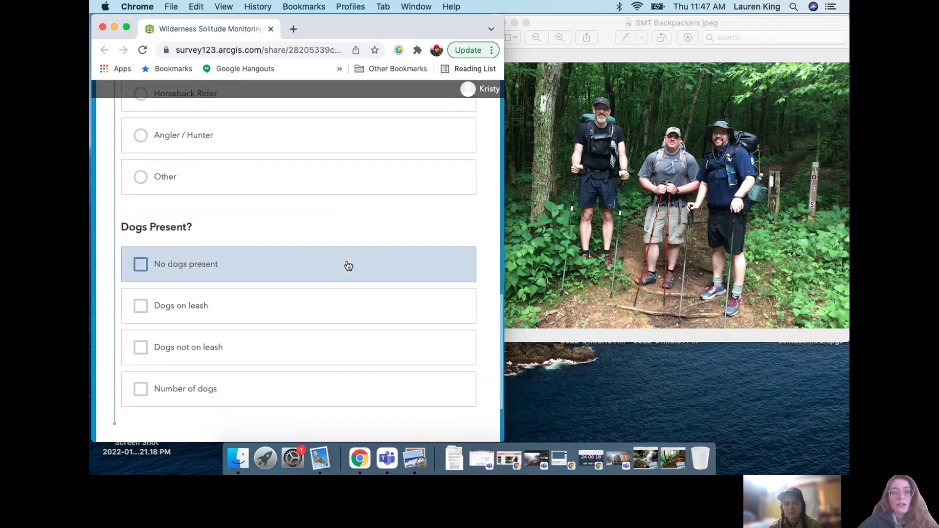
left_click(191, 237)
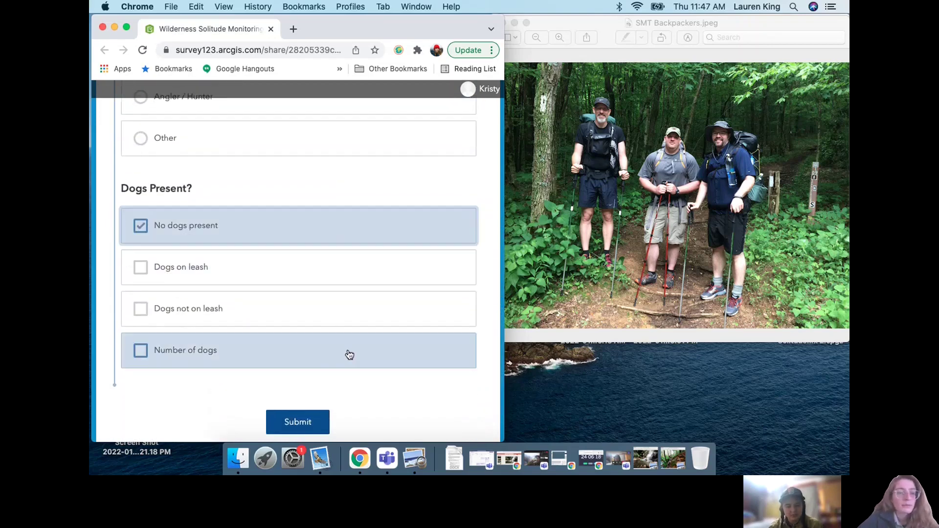
scroll(346, 354, "down", 2)
left_click(315, 368)
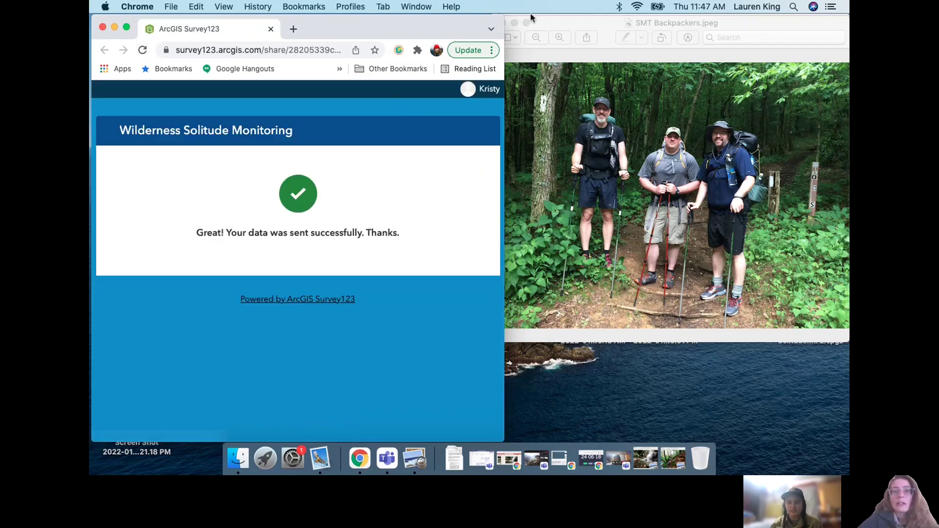
Step: Put away the backpackers photo and bring the SMT groups at POI.jpeg photo to the front
left_click(514, 23)
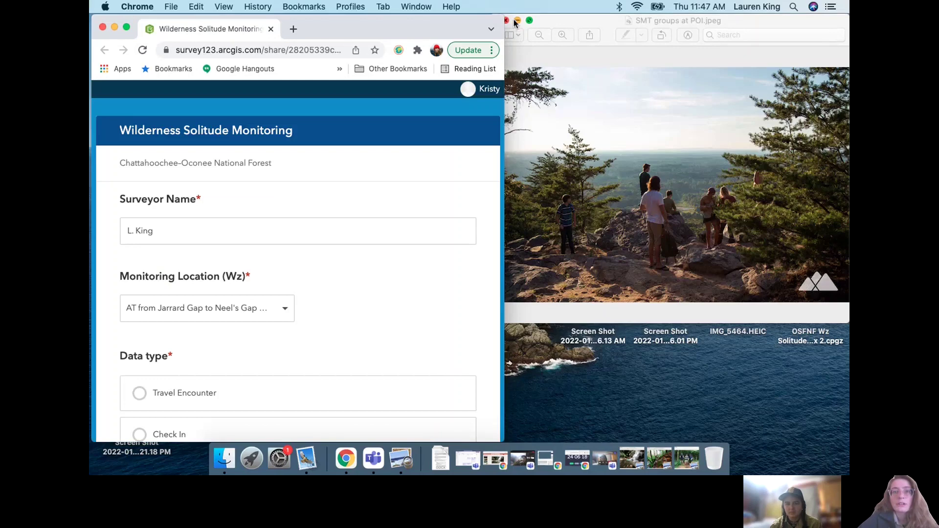
left_click(591, 25)
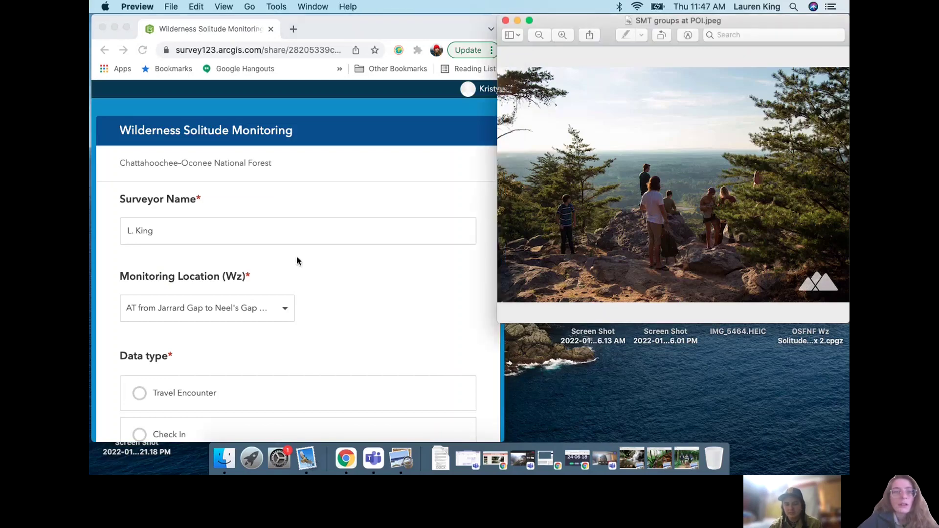
Step: Browse the monitoring locations in the new survey entry and select AT from Tray Gap to Addis Gap (TM)
scroll(336, 325, "down", 2)
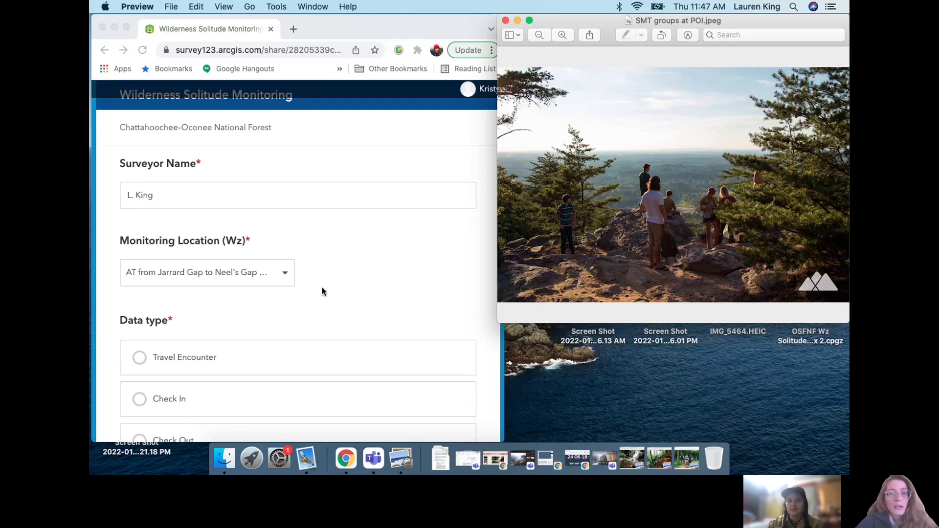
left_click(277, 277)
left_click(286, 272)
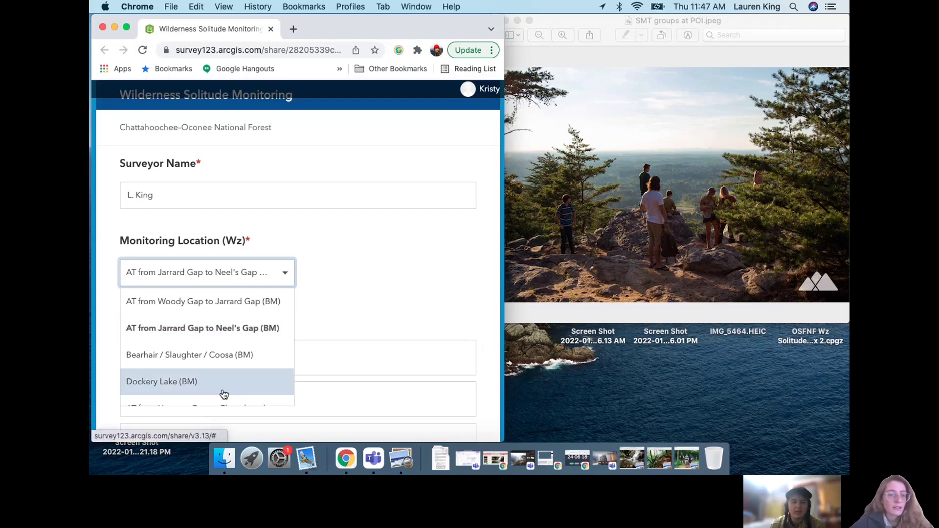
scroll(224, 394, "down", 3)
scroll(224, 394, "down", 4)
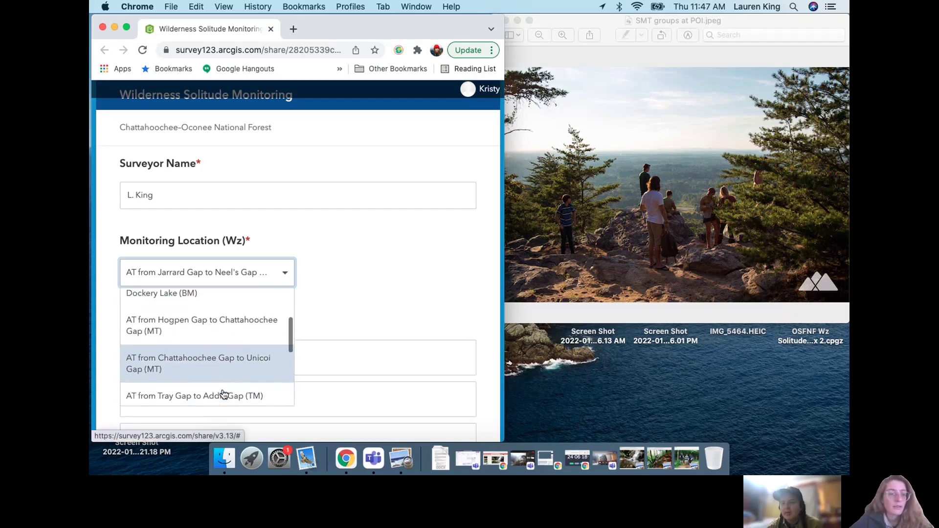
scroll(224, 394, "down", 3)
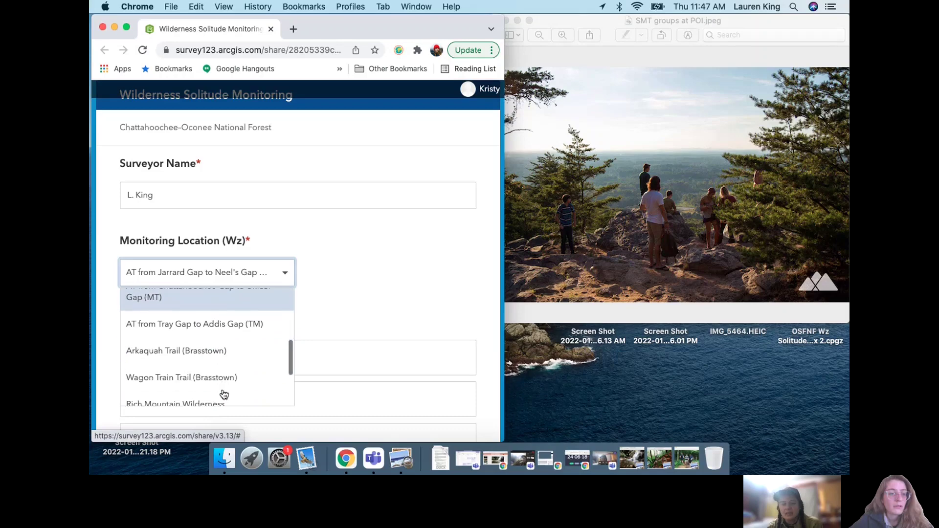
scroll(224, 394, "down", 3)
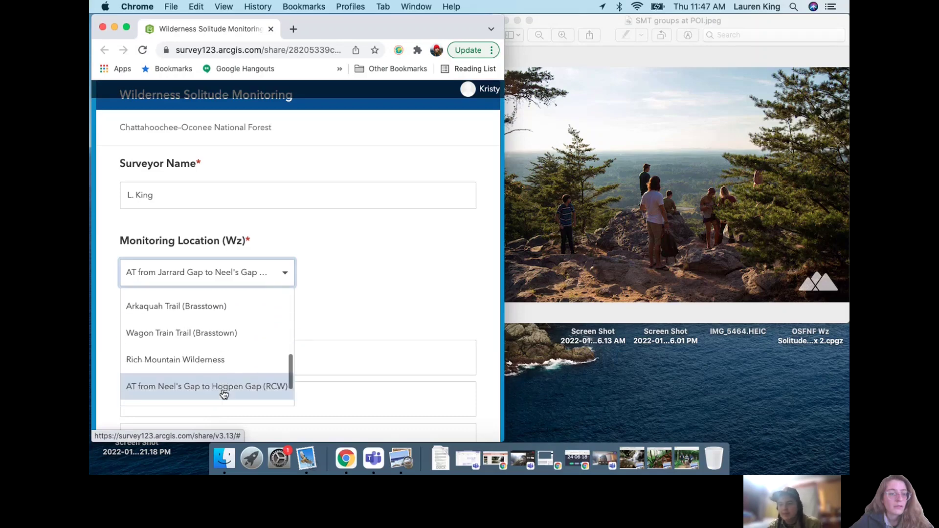
scroll(224, 394, "up", 5)
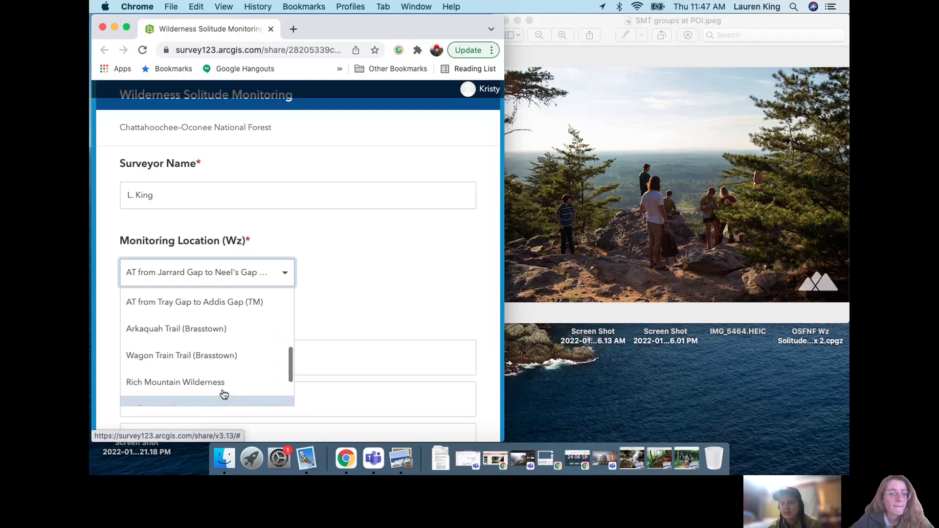
scroll(224, 395, "up", 6)
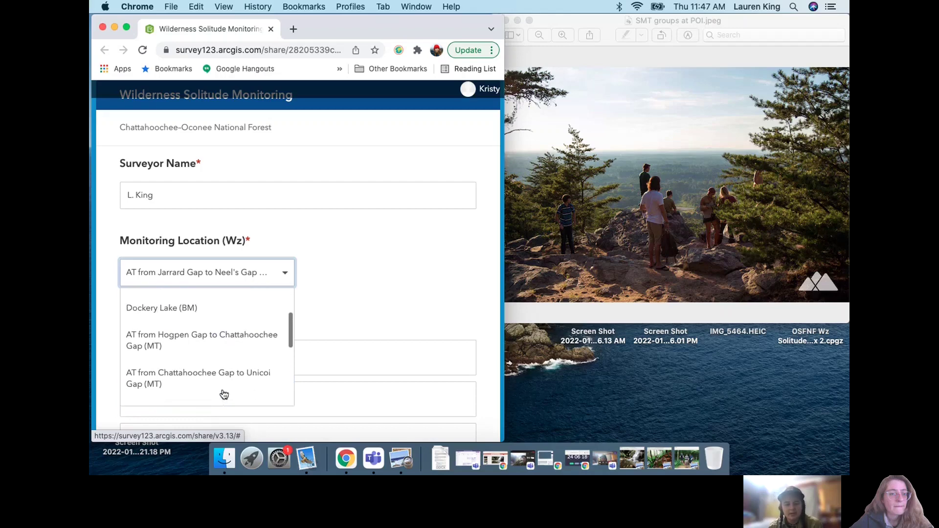
scroll(224, 394, "down", 5)
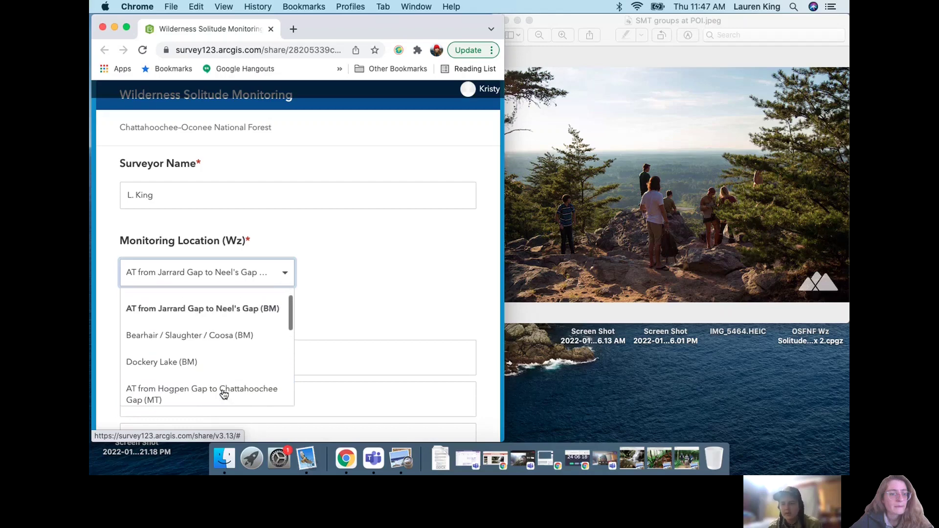
scroll(224, 394, "down", 3)
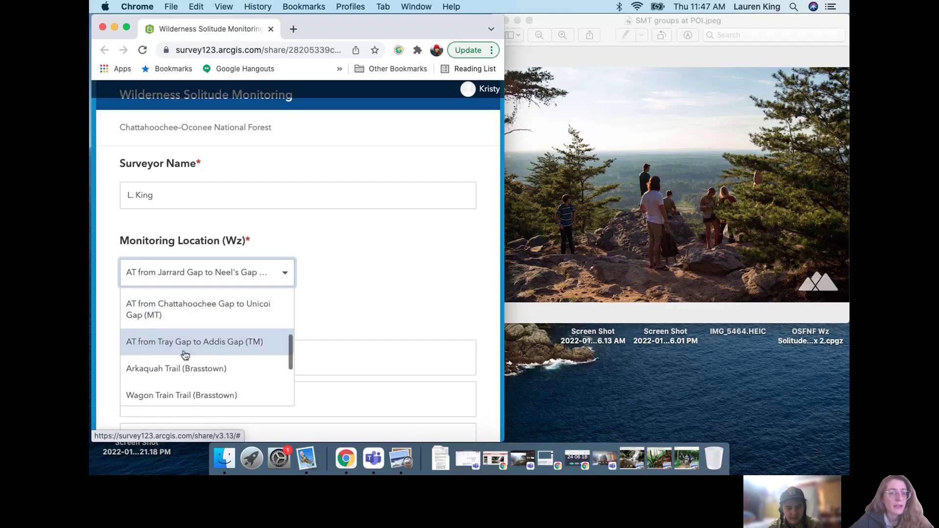
left_click(188, 353)
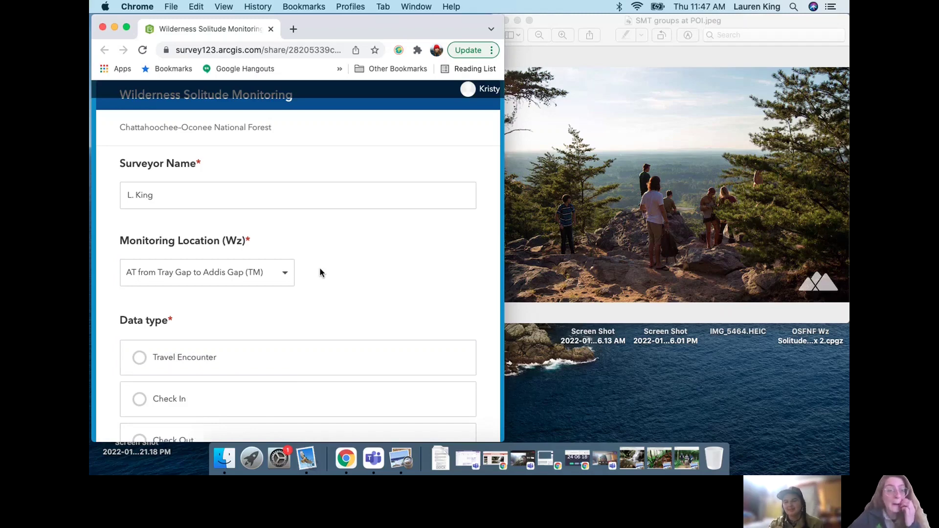
Step: Bring up the group photo for reference, then choose Travel Encounter as the survey's data type
scroll(342, 276, "down", 1)
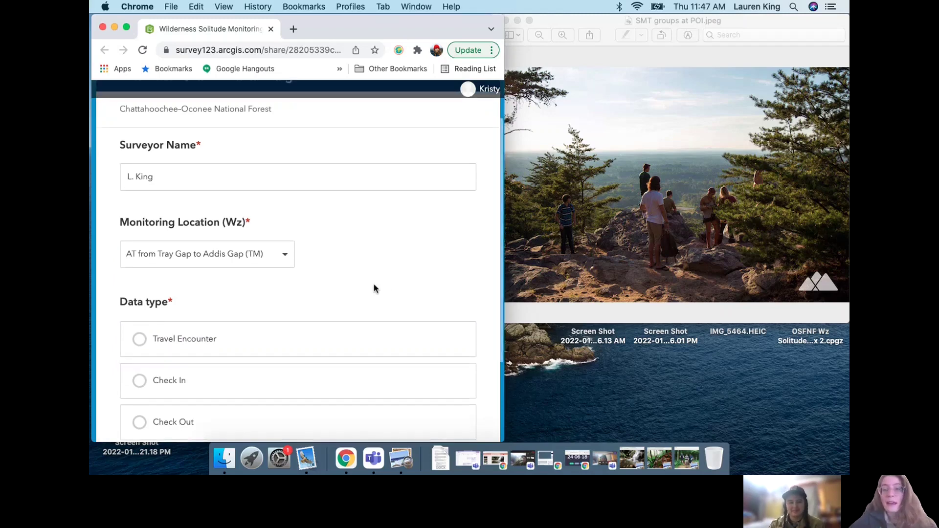
left_click(587, 17)
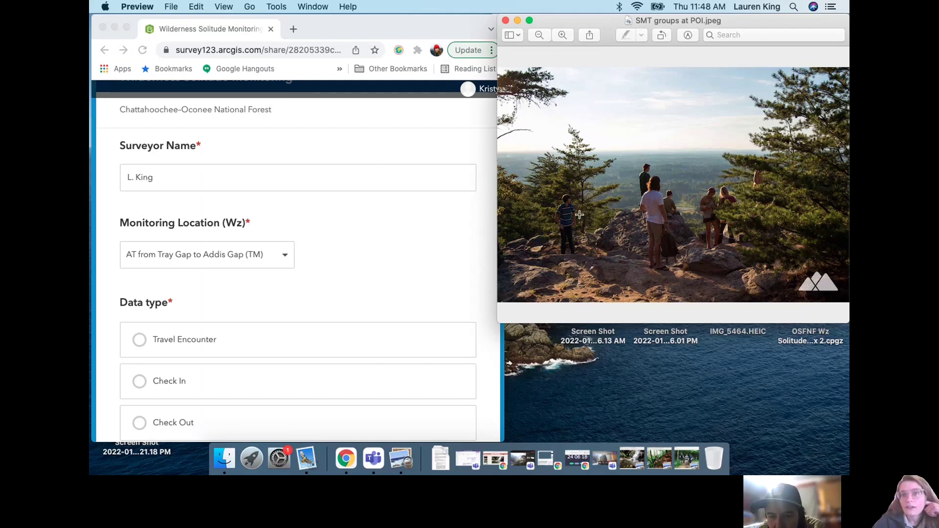
left_click(356, 267)
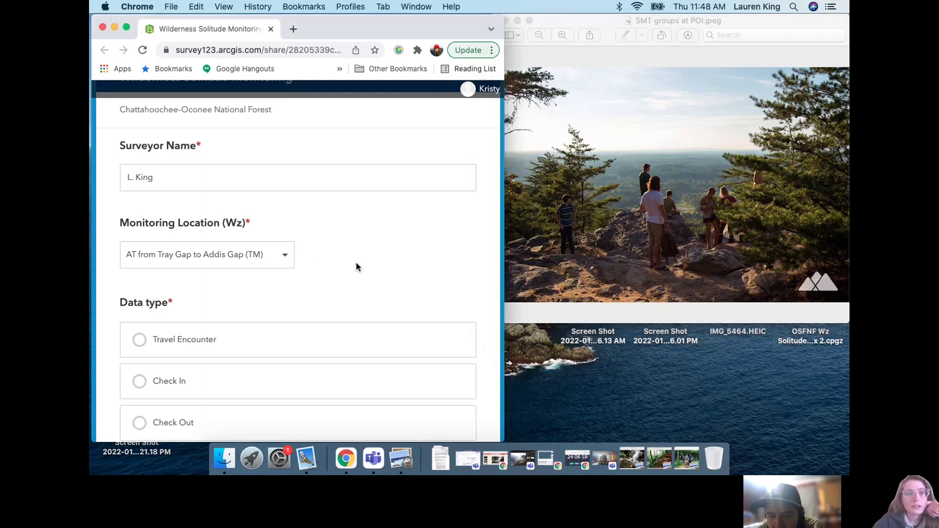
scroll(333, 276, "down", 2)
left_click(238, 310)
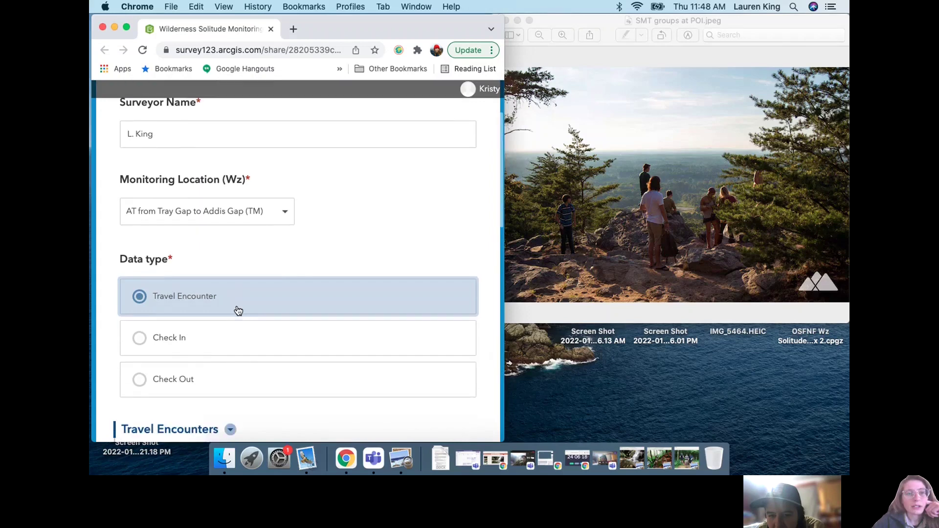
Step: Enter 7 as the number of people and choose Day Hiker as the type of travel encounter
scroll(237, 309, "down", 8)
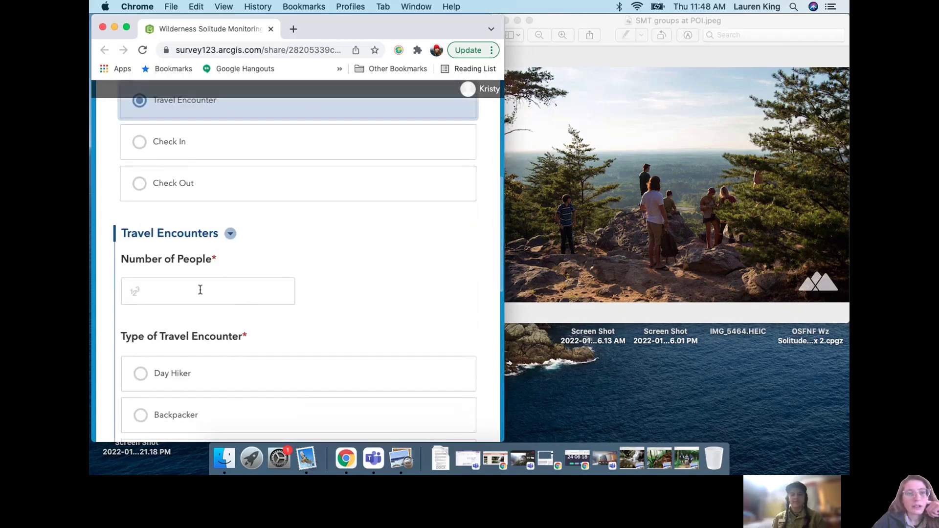
left_click(200, 290)
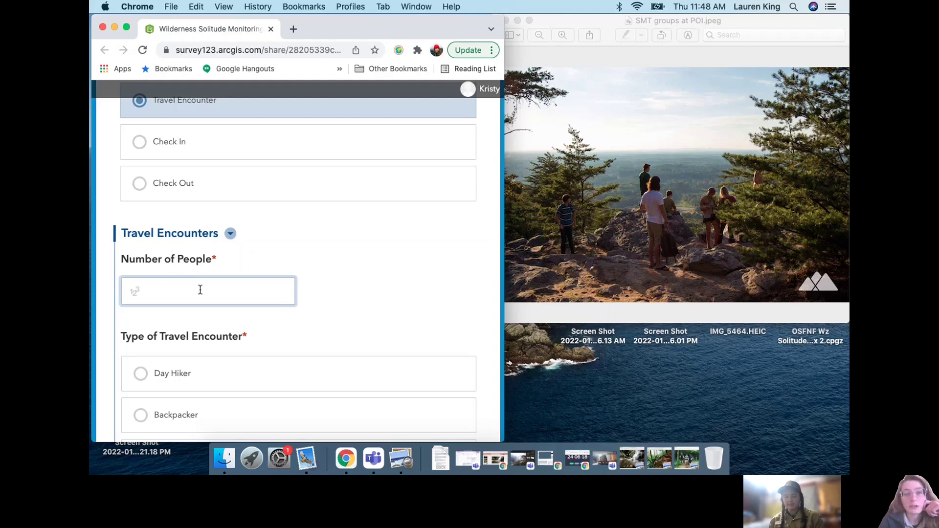
type("7")
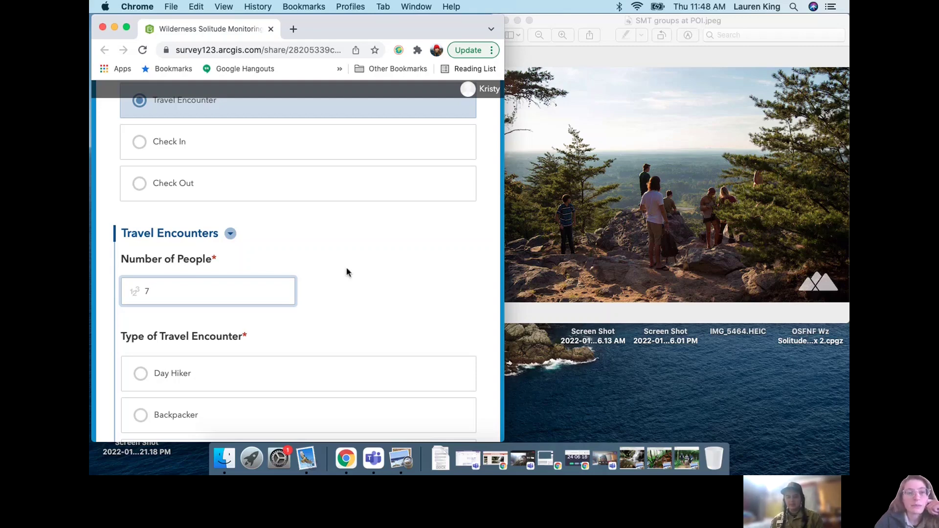
scroll(343, 310, "down", 2)
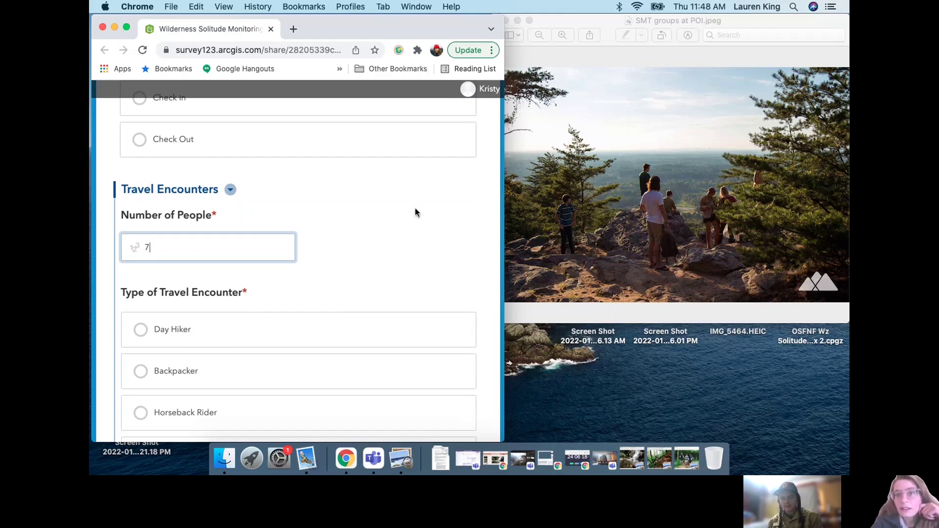
left_click(239, 343)
Step: Mark that no dogs are present for the day hiker group
scroll(241, 347, "down", 5)
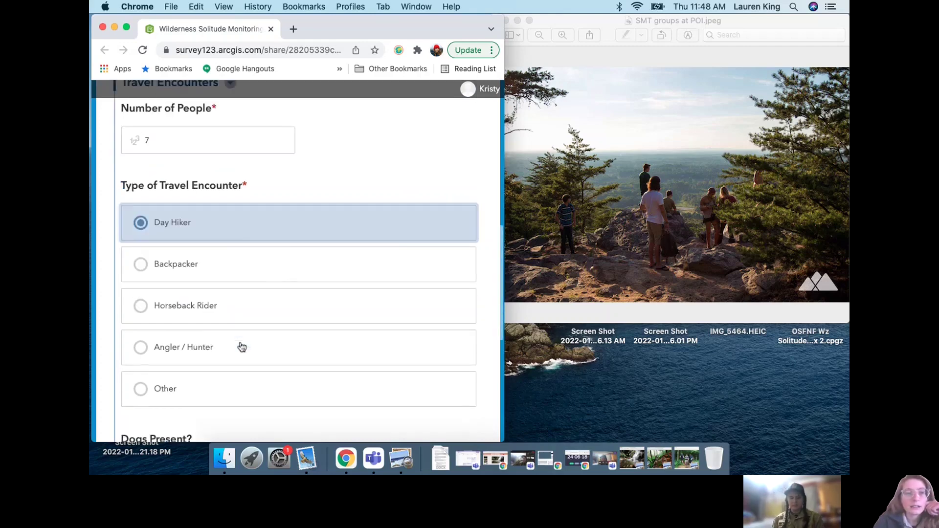
scroll(242, 346, "down", 9)
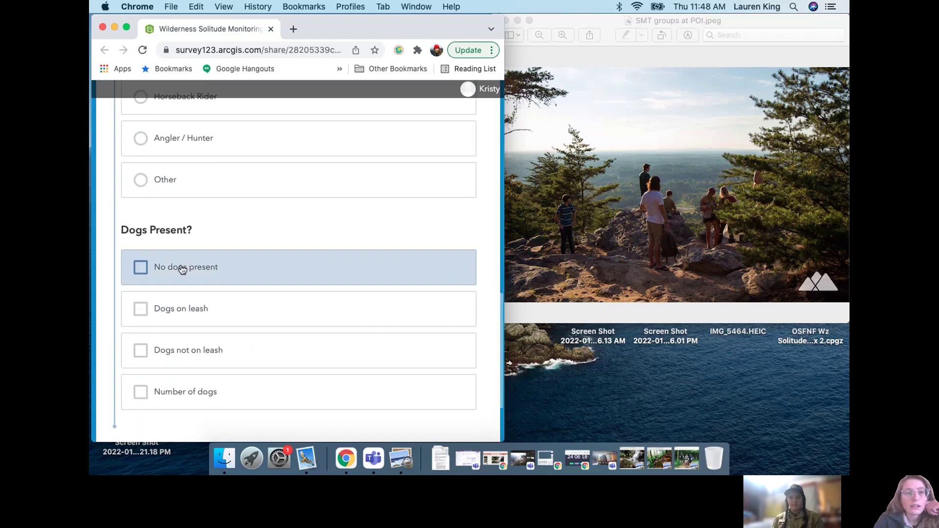
left_click(182, 269)
scroll(183, 272, "down", 4)
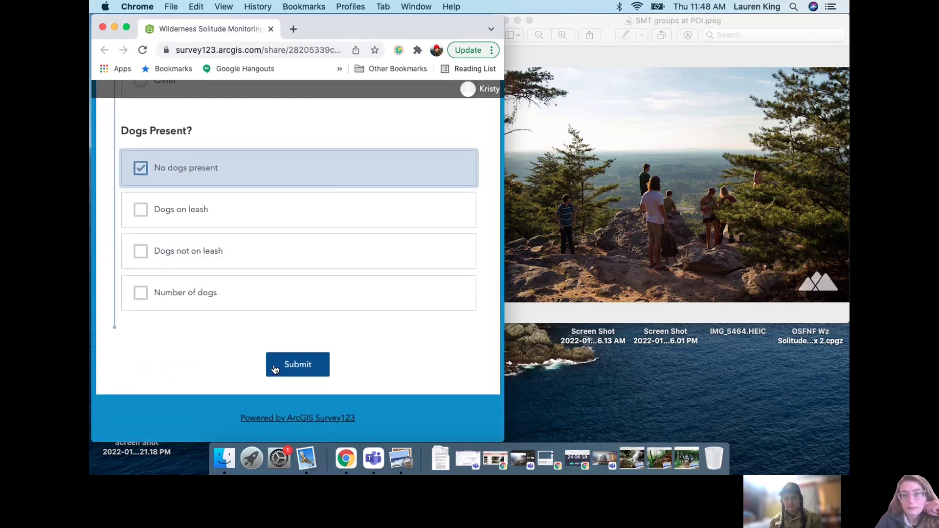
Step: Review the filled-in day hiker entry from the dogs question back up to the surveyor name
scroll(303, 230, "up", 8)
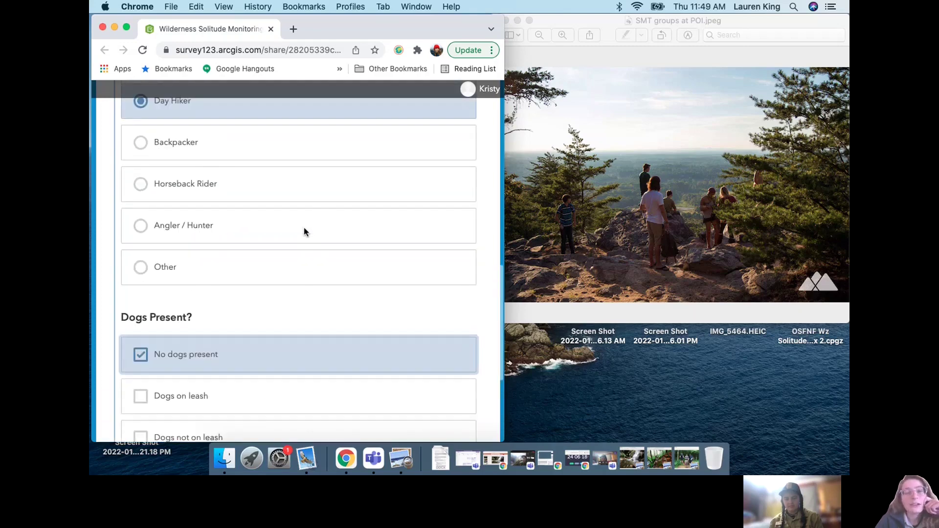
scroll(303, 231, "up", 3)
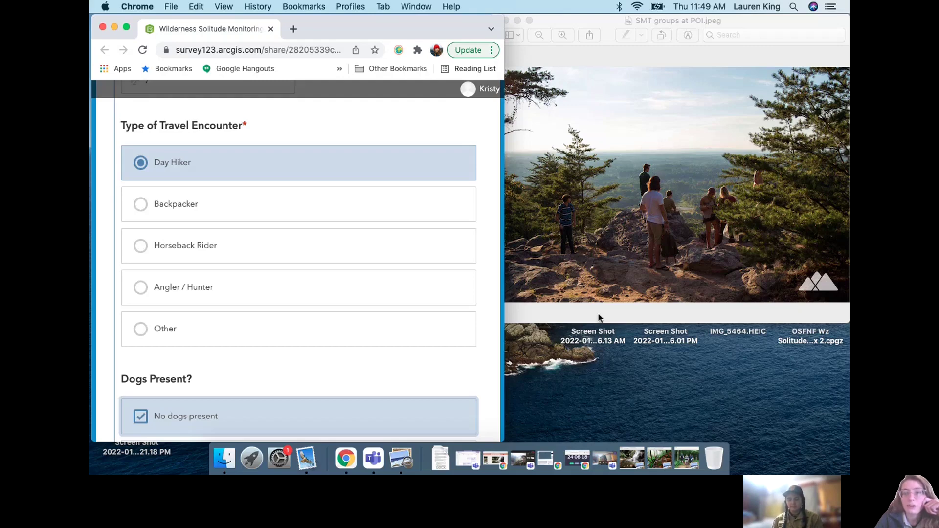
scroll(367, 264, "up", 10)
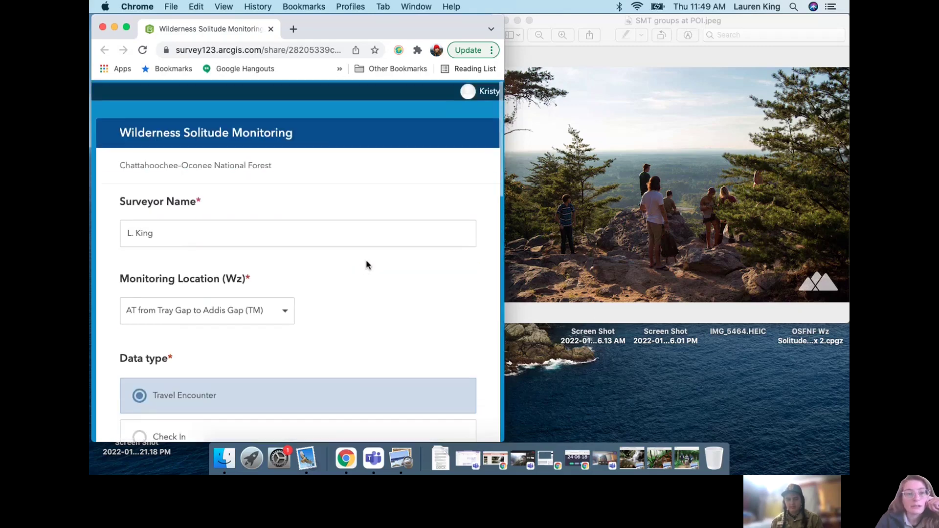
scroll(365, 265, "down", 1)
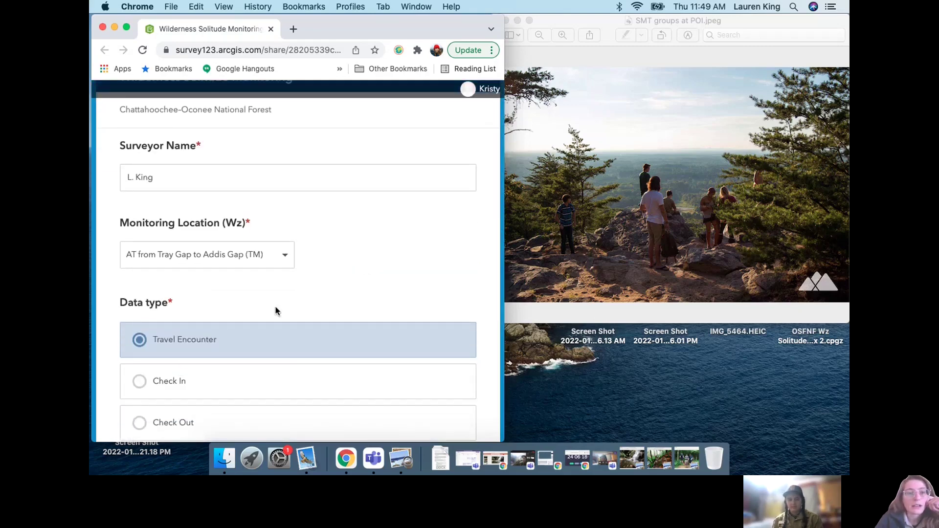
Step: Change the number of people in the day hiker entry to 2 and check the encounter type and dogs answers
scroll(274, 274, "down", 1)
scroll(240, 308, "down", 2)
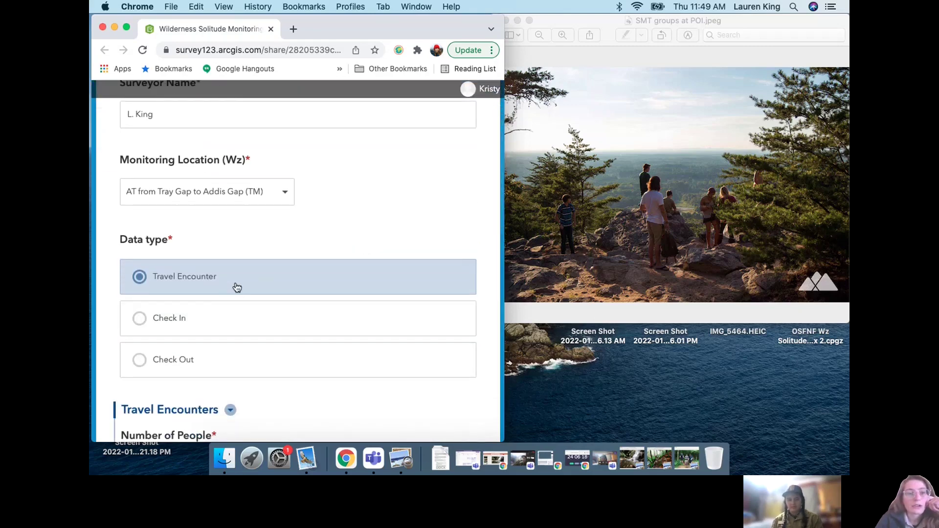
scroll(294, 288, "down", 3)
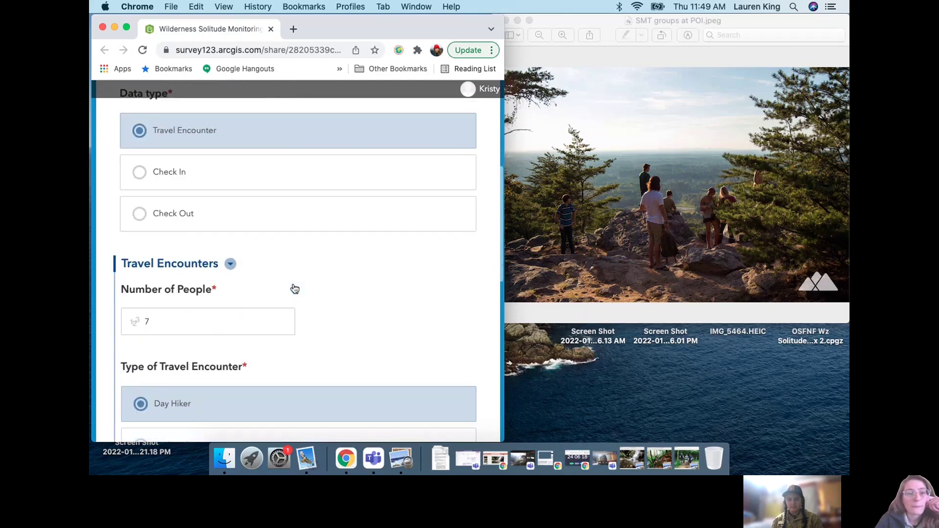
left_click(182, 325)
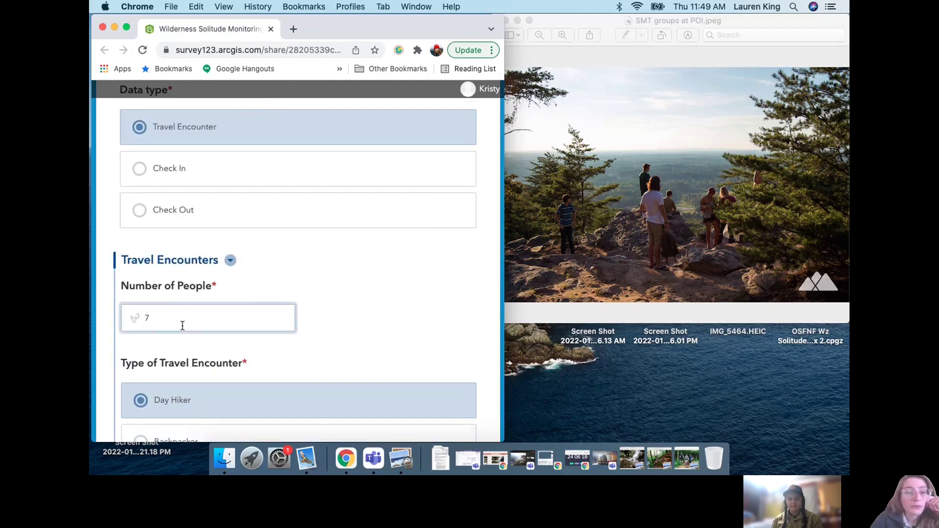
key("BackSpace")
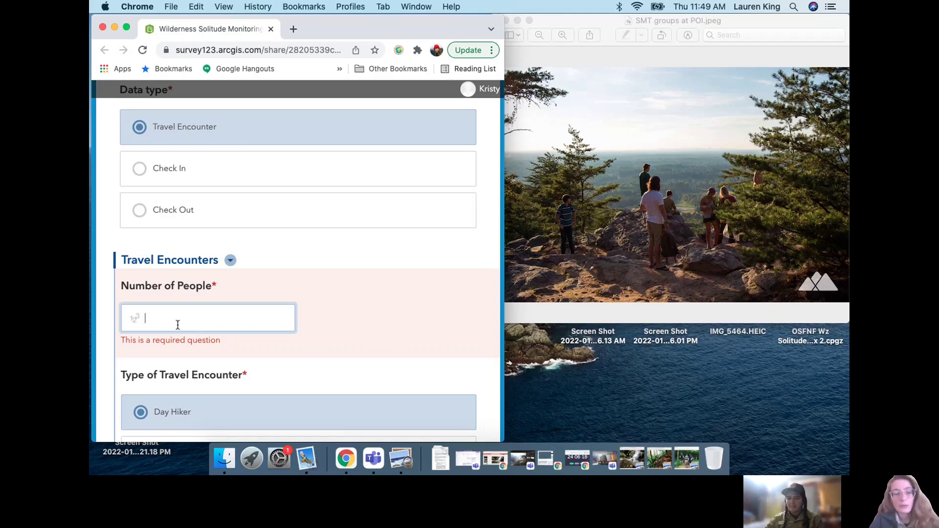
type("2")
scroll(365, 299, "down", 2)
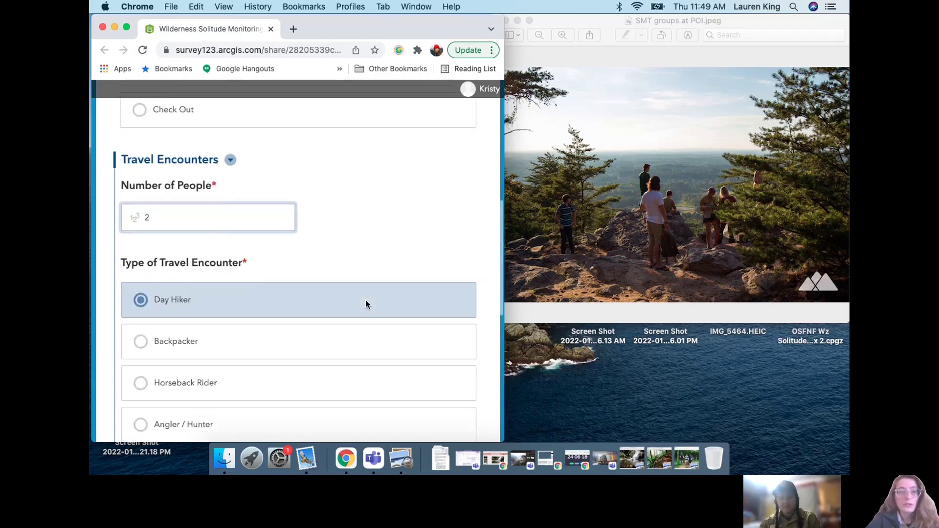
scroll(241, 292, "down", 8)
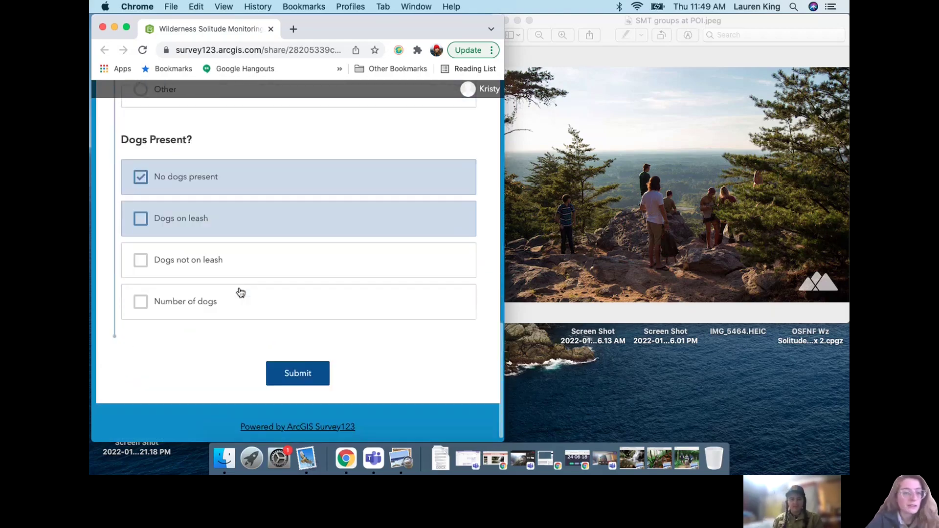
scroll(239, 292, "up", 1)
scroll(247, 229, "up", 2)
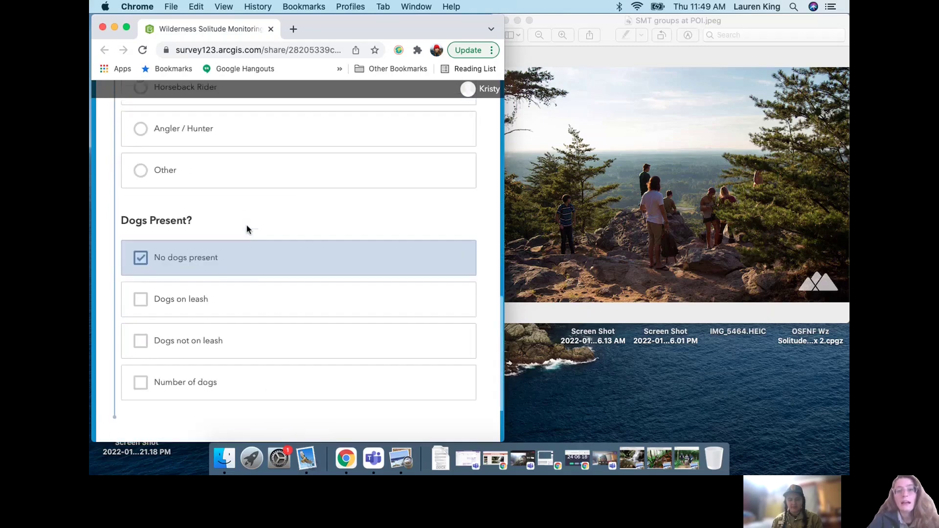
Step: Change the number of people to 3 and check the Day Hiker and no-dogs answers
scroll(247, 229, "up", 15)
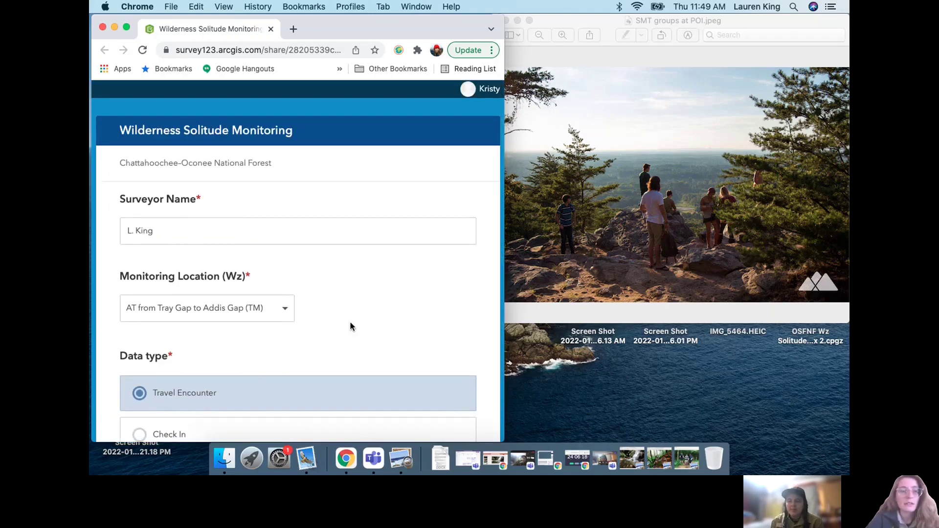
scroll(328, 307, "down", 3)
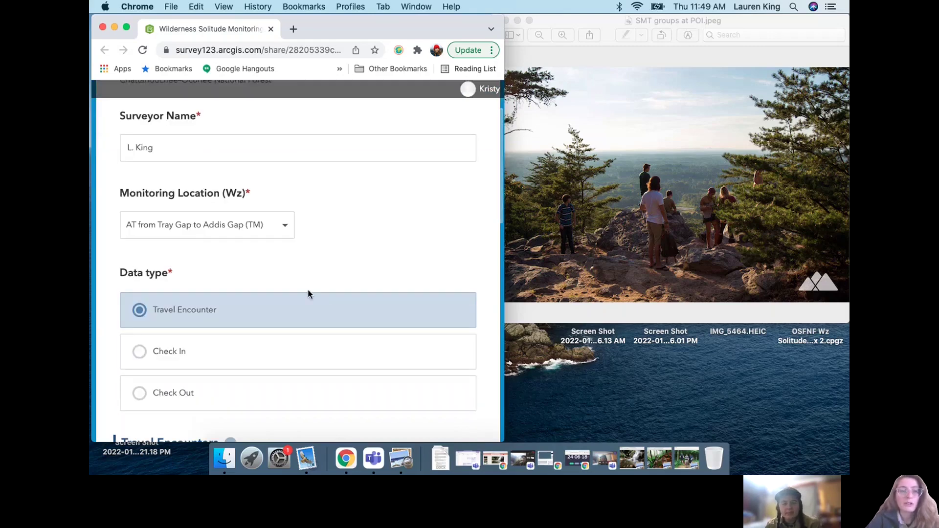
scroll(323, 293, "down", 5)
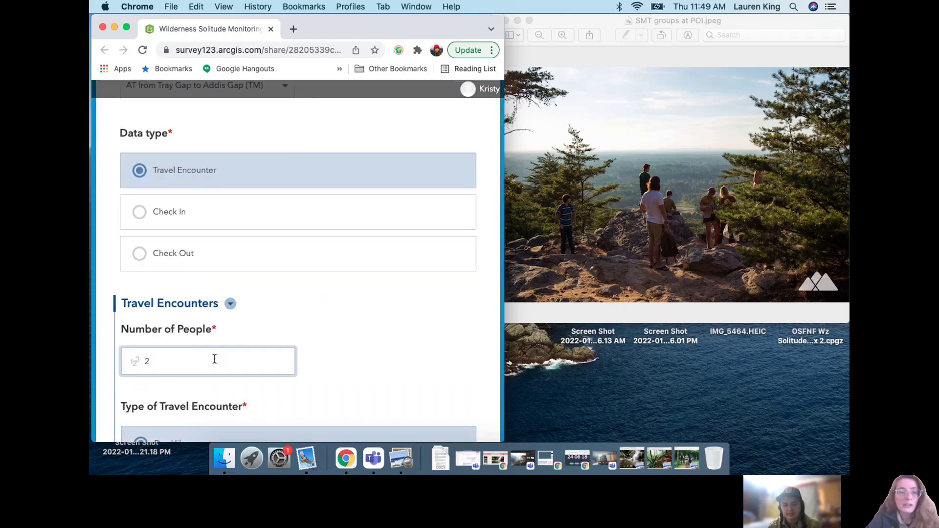
double_click(162, 361)
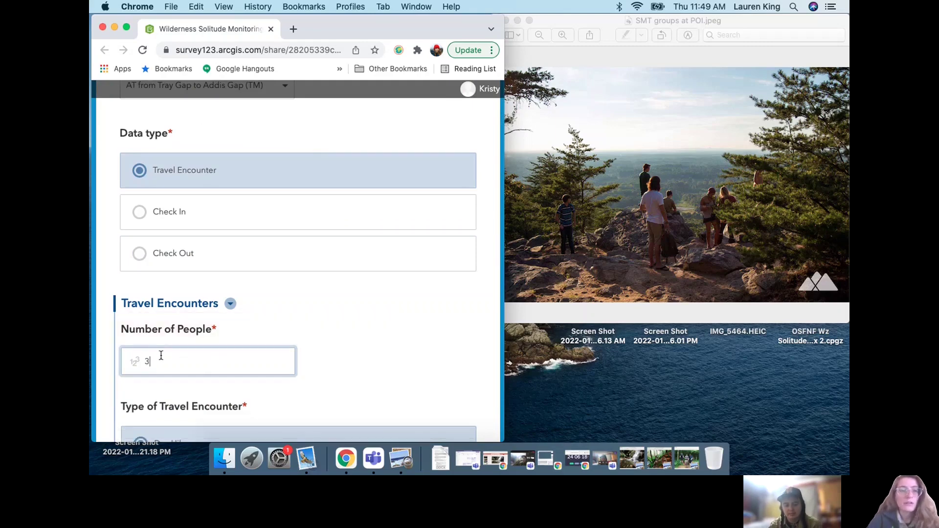
type("3")
scroll(326, 353, "down", 6)
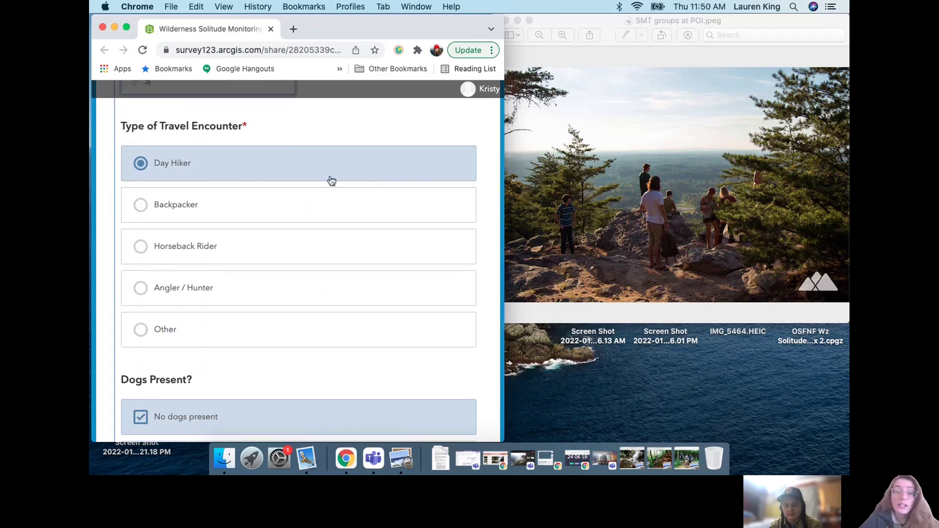
scroll(218, 195, "up", 3)
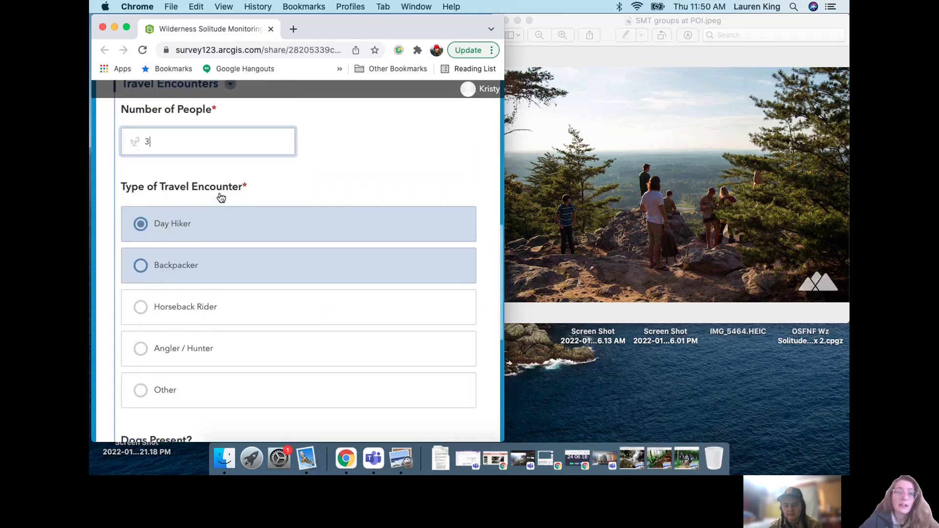
scroll(336, 184, "up", 1)
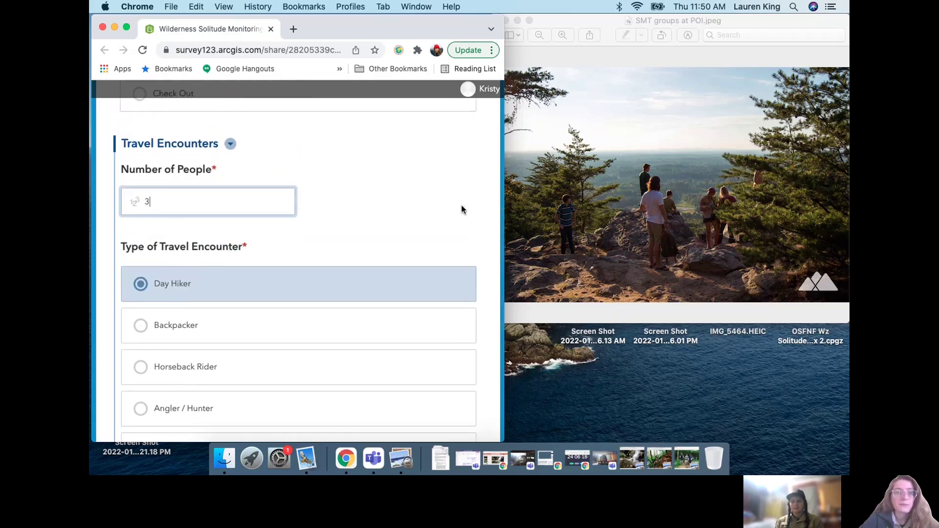
scroll(462, 205, "down", 1)
scroll(309, 205, "down", 6)
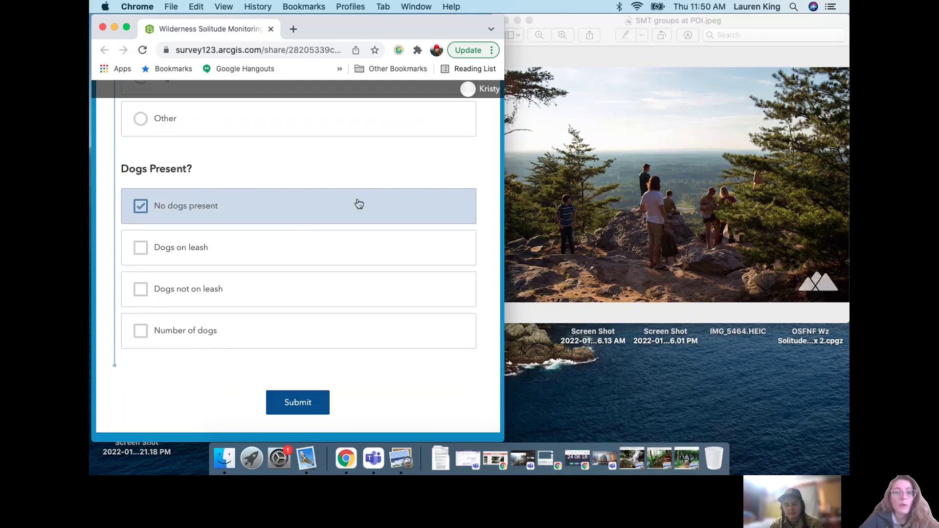
Step: Keep Travel Encounter as the data type and set the number of people to 2
scroll(359, 204, "up", 15)
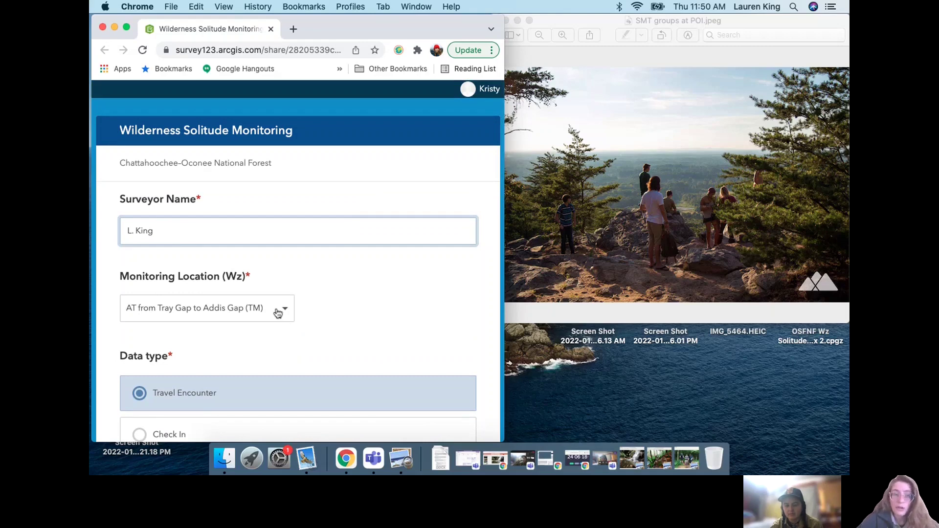
scroll(371, 293, "down", 3)
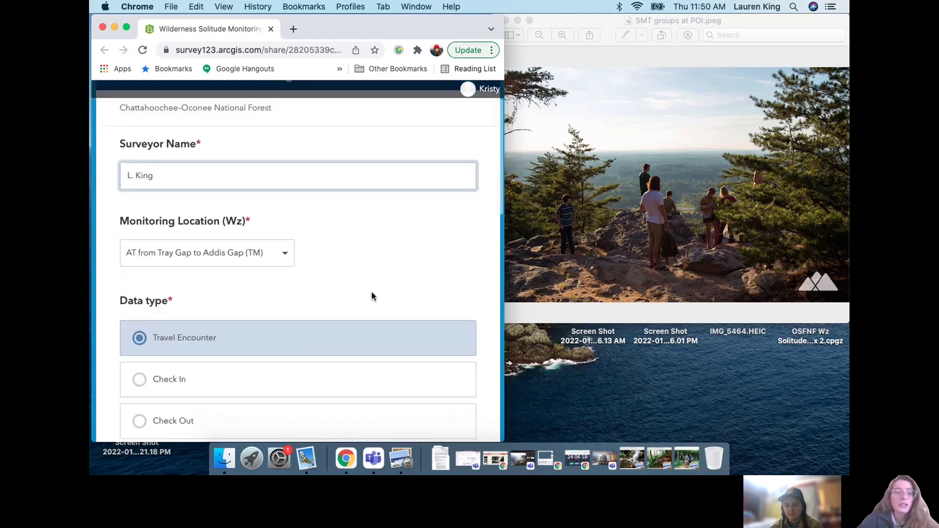
left_click(216, 309)
left_click(216, 309)
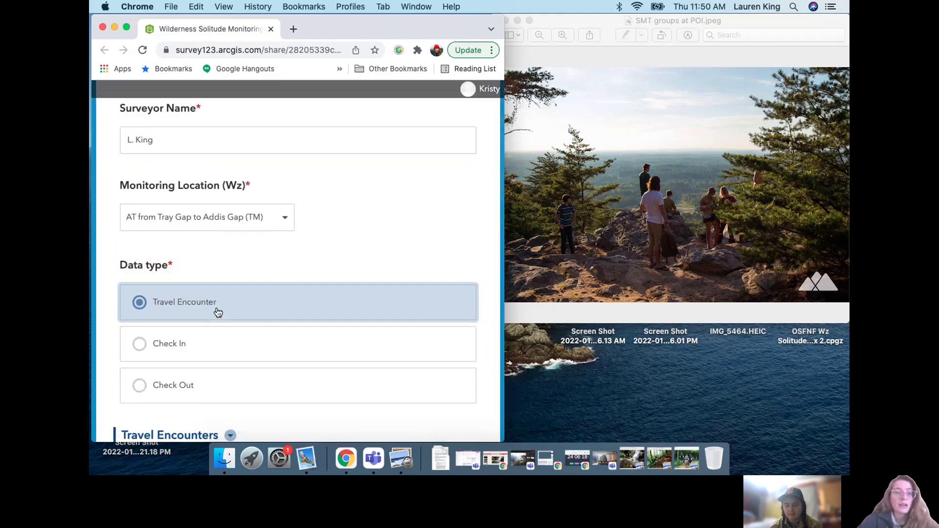
scroll(218, 302, "down", 4)
scroll(218, 302, "down", 1)
left_click(169, 339)
key("BackSpace")
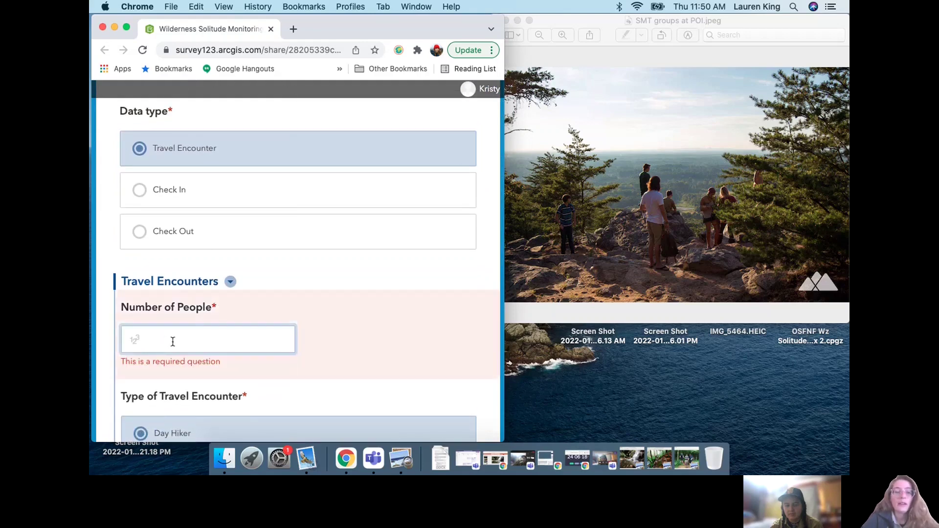
type("2")
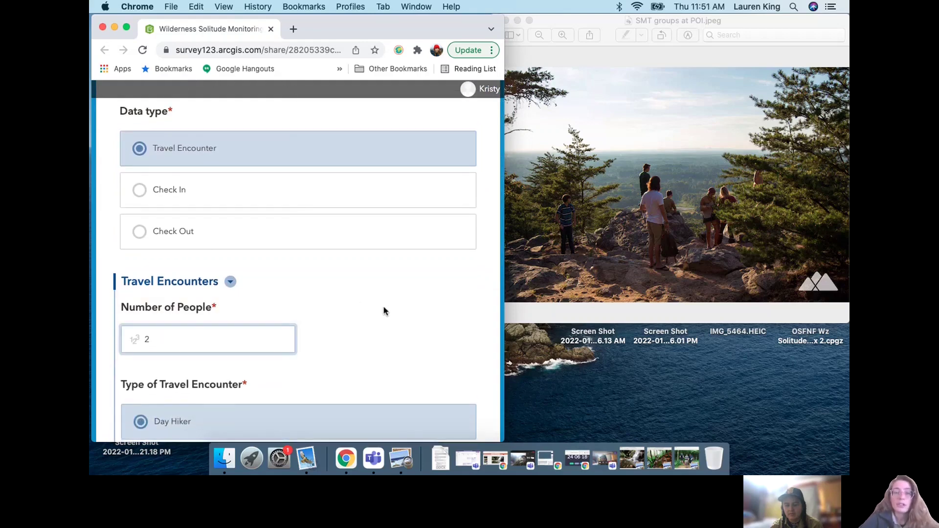
Step: Keep Day Hiker as the type of travel encounter and check that No dogs present is marked
scroll(384, 310, "down", 2)
scroll(338, 298, "down", 2)
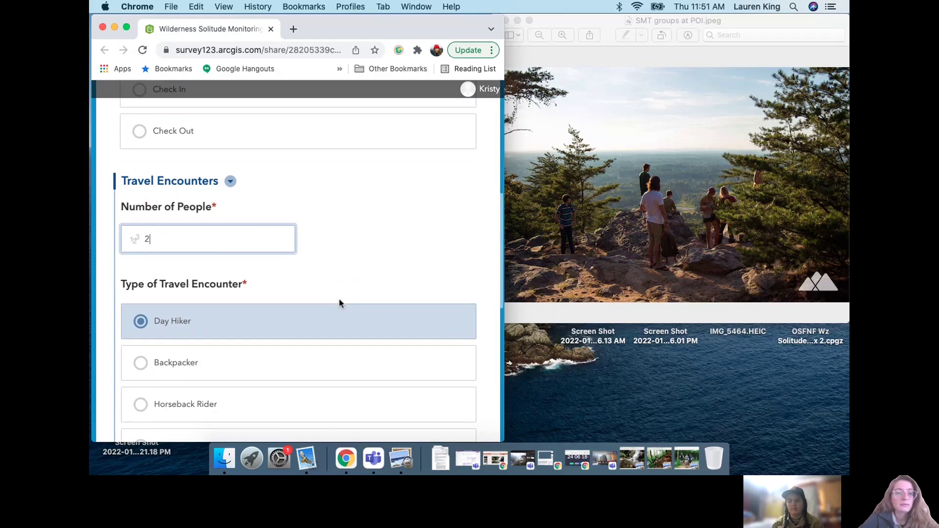
left_click(272, 323)
scroll(269, 322, "down", 4)
scroll(270, 322, "down", 3)
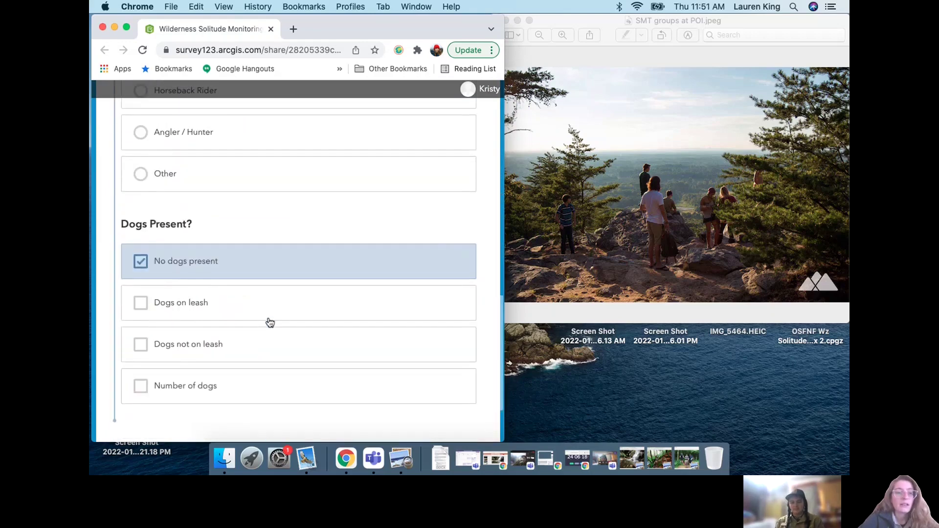
Step: Submit the day hiker travel encounter after checking the surveyor name, monitoring location and data type
scroll(269, 321, "up", 12)
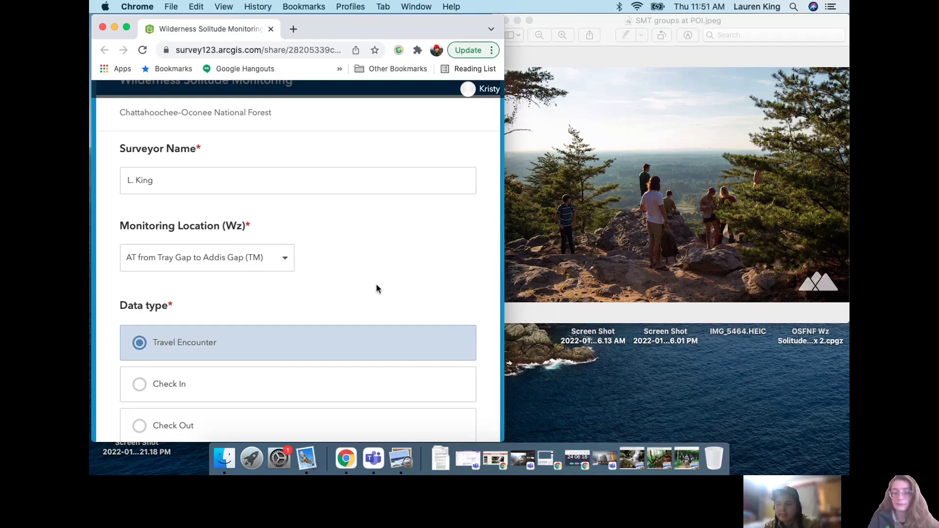
scroll(343, 278, "down", 2)
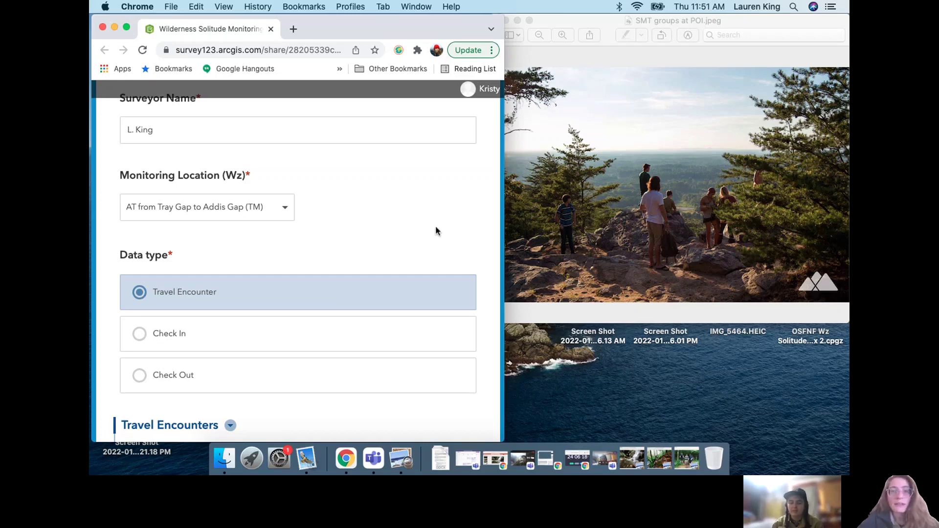
key("super+Tab")
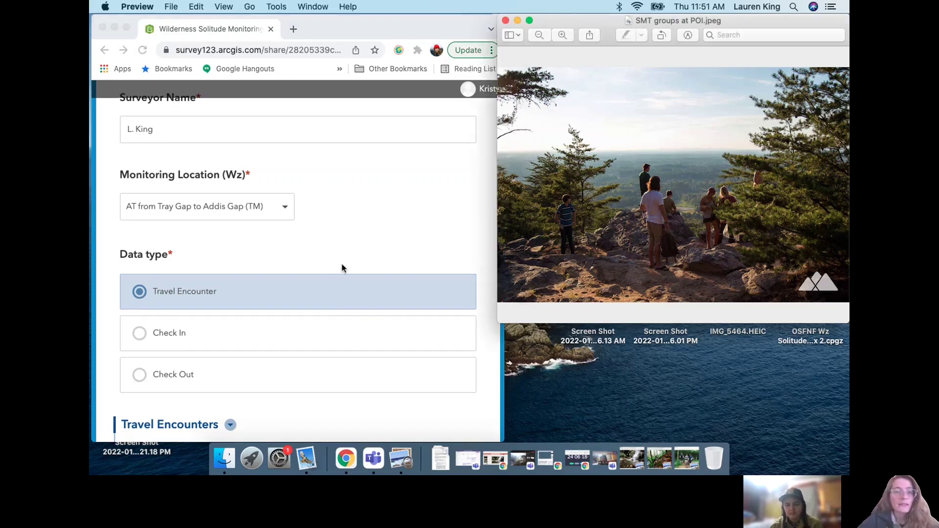
scroll(342, 267, "down", 10)
left_click(292, 377)
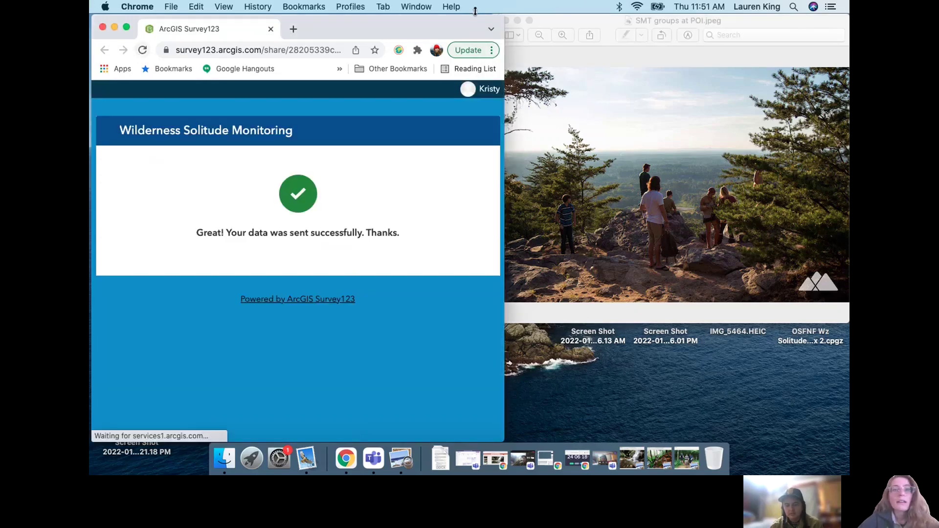
Step: Minimize the group photo to bring up the hunter photo for reference, and return to the survey form
left_click(541, 33)
left_click(518, 20)
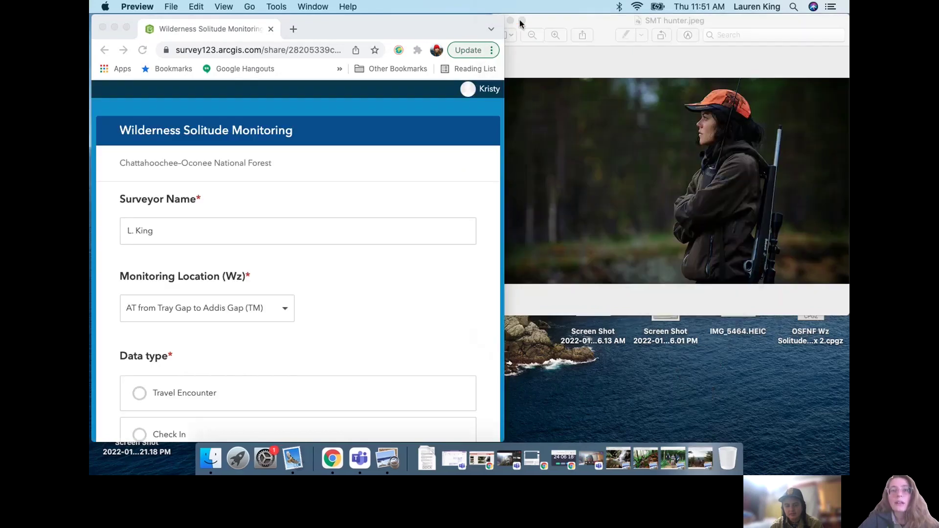
left_click(393, 29)
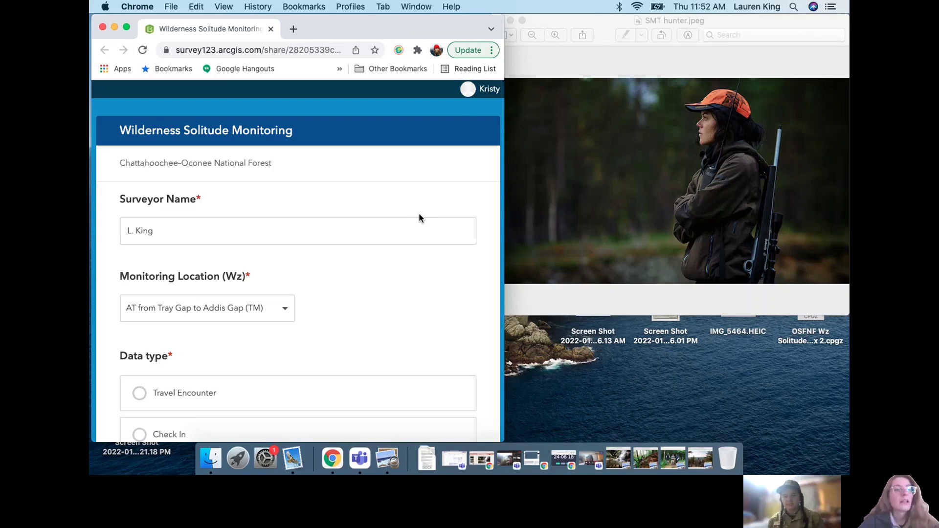
Step: Choose Travel Encounter as the data type and enter 1 as the number of people
scroll(360, 276, "down", 2)
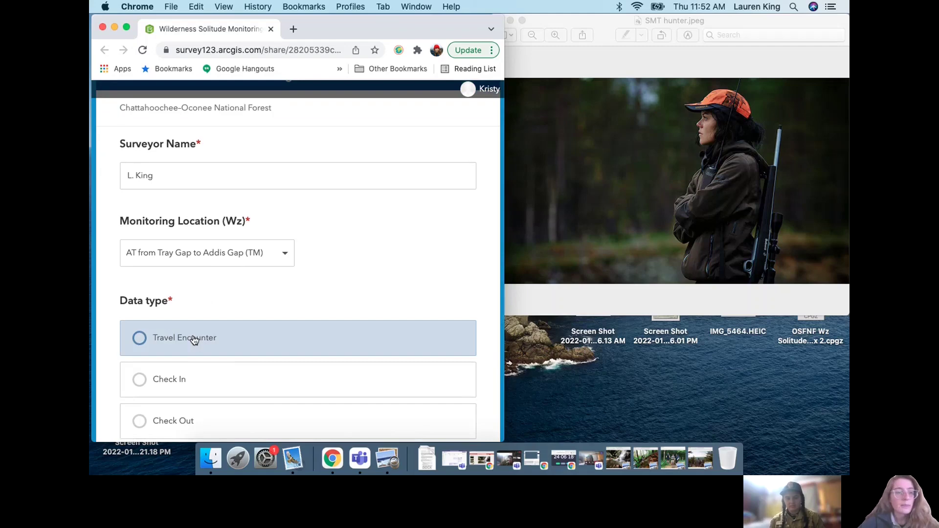
left_click(216, 339)
scroll(283, 289, "down", 5)
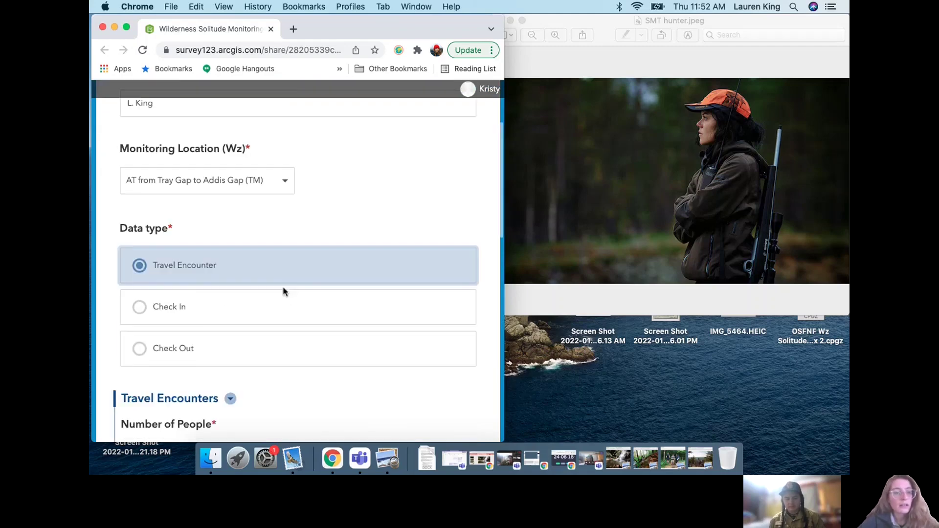
scroll(284, 286, "down", 2)
scroll(304, 315, "down", 1)
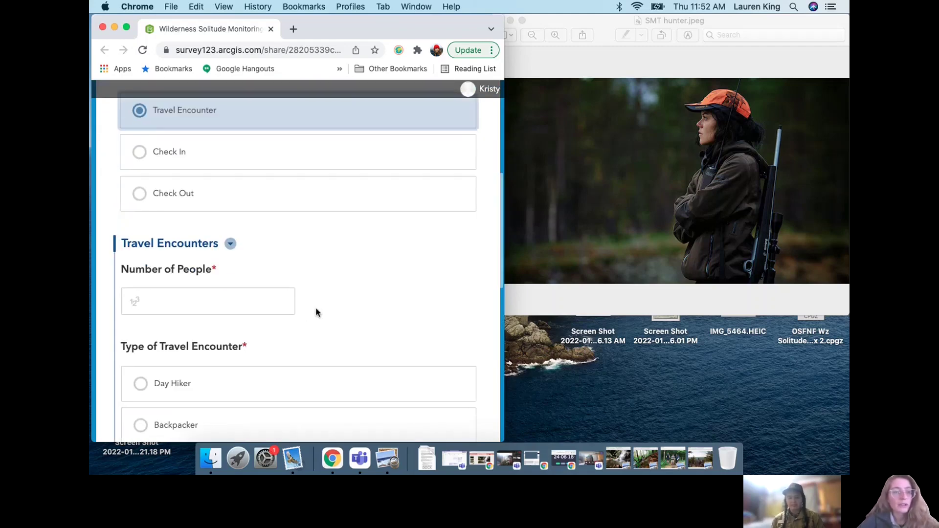
left_click(203, 296)
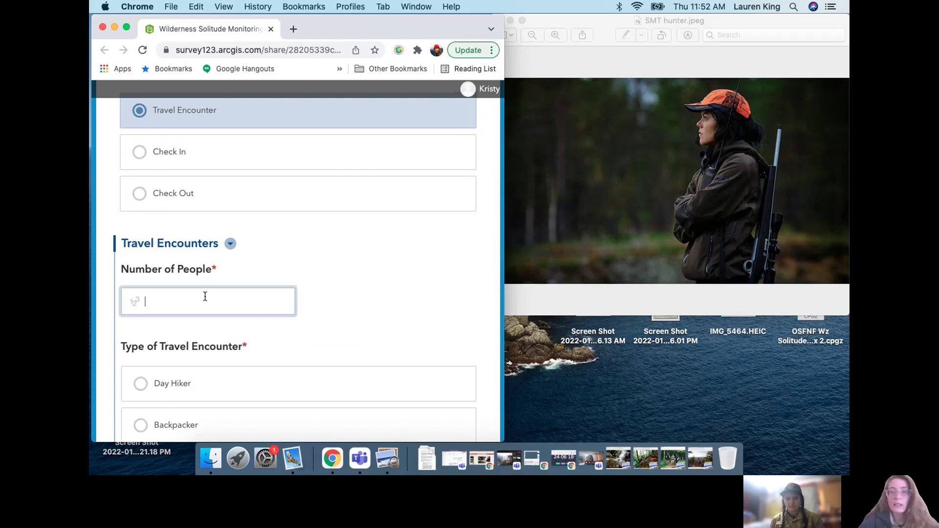
type("1")
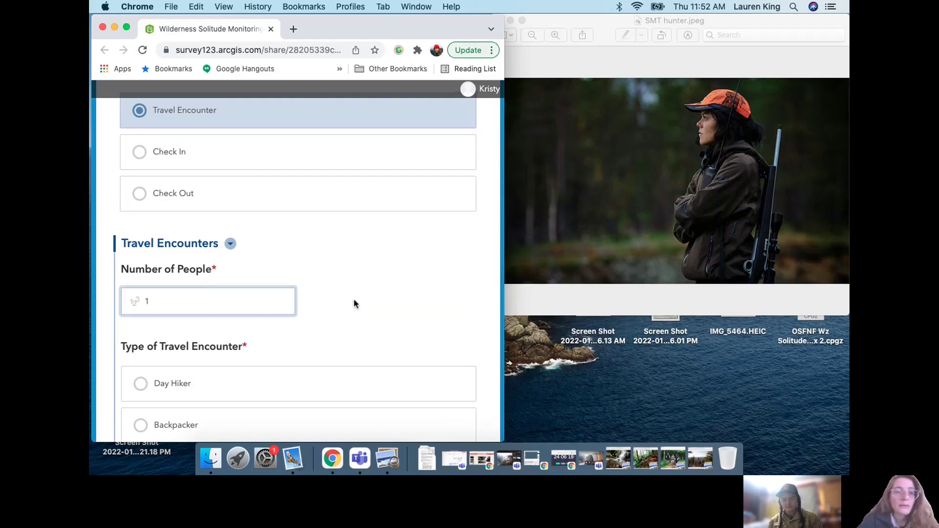
Step: Choose Angler / Hunter as the type of travel encounter
scroll(356, 304, "down", 1)
scroll(342, 303, "down", 2)
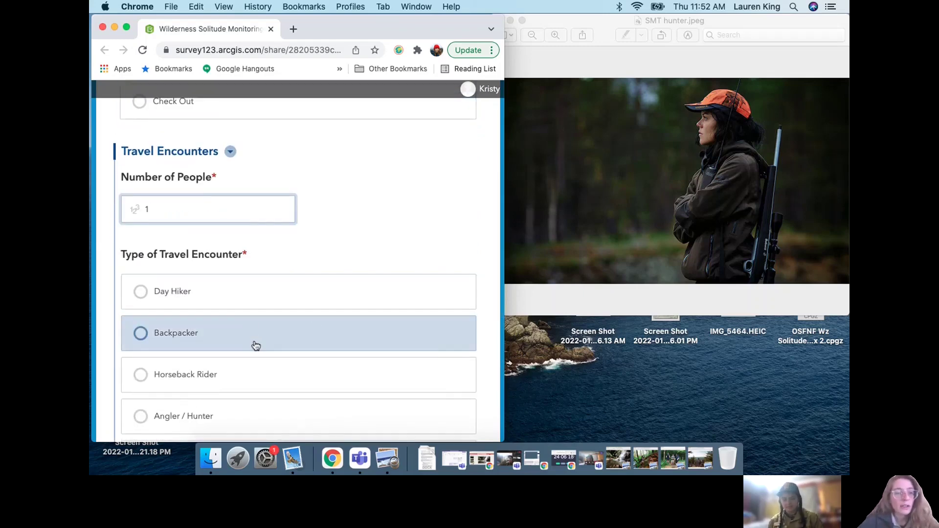
scroll(255, 345, "down", 1)
scroll(255, 346, "down", 1)
left_click(168, 357)
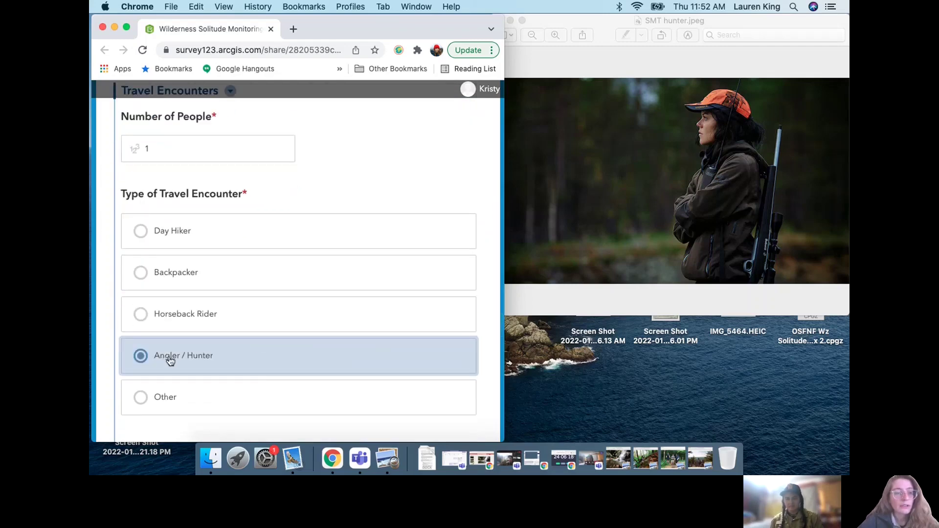
Step: Mark that no dogs are present and submit the hunter travel encounter
scroll(310, 333, "down", 3)
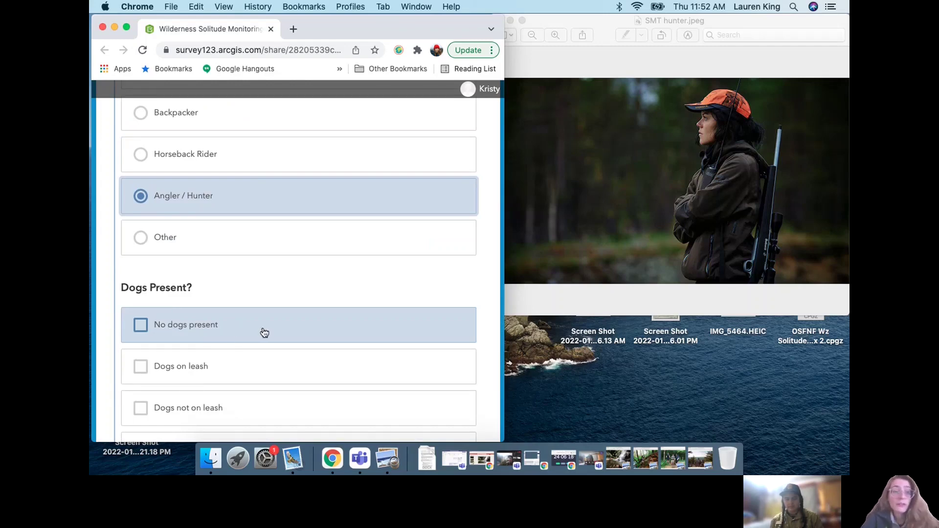
left_click(188, 334)
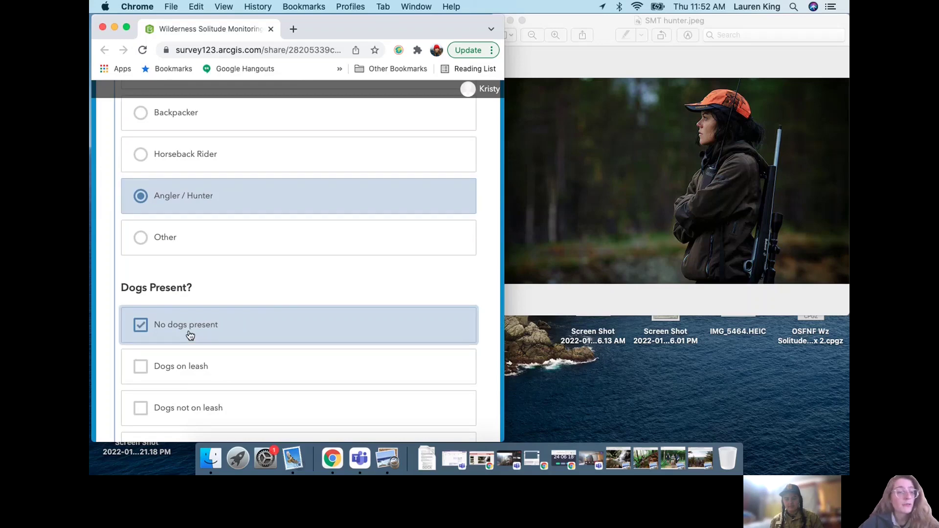
scroll(293, 315, "down", 3)
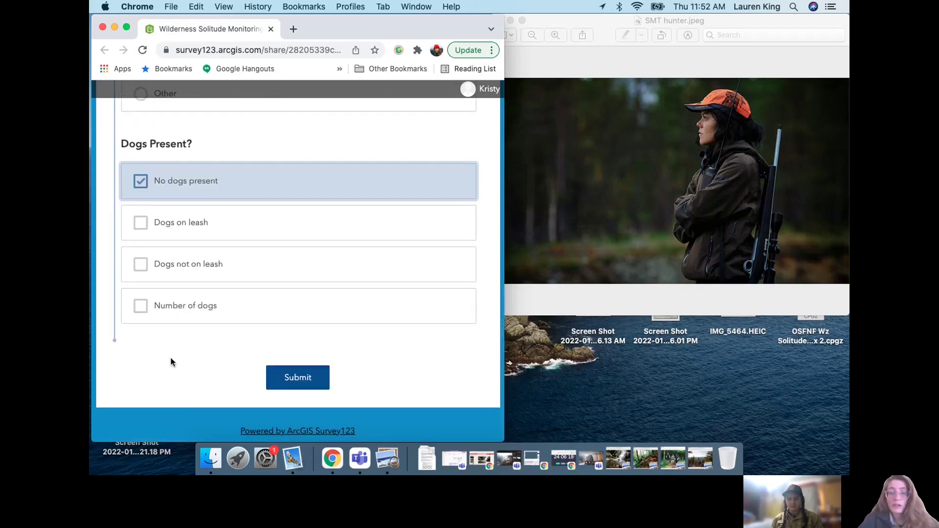
left_click(298, 387)
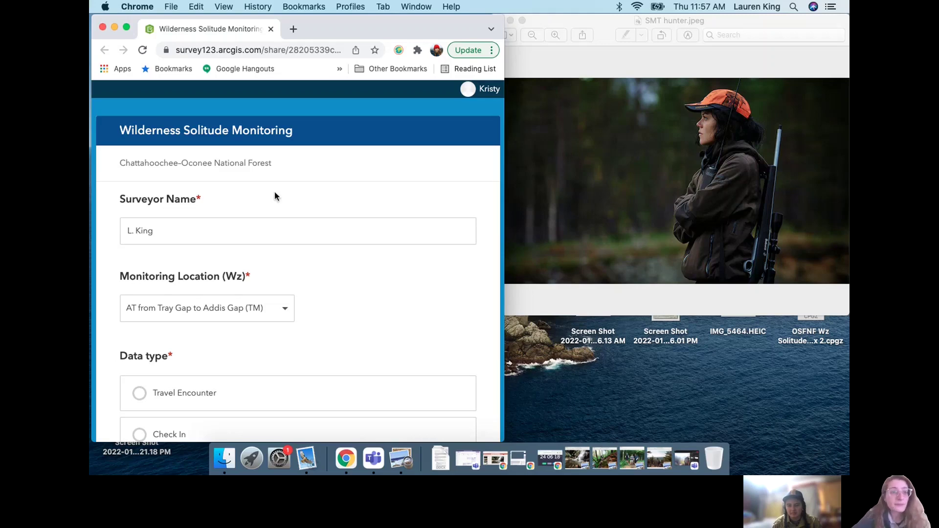
Step: Choose Check Out as the data type in the new survey form, keeping the prefilled surveyor name and monitoring location
left_click(212, 243)
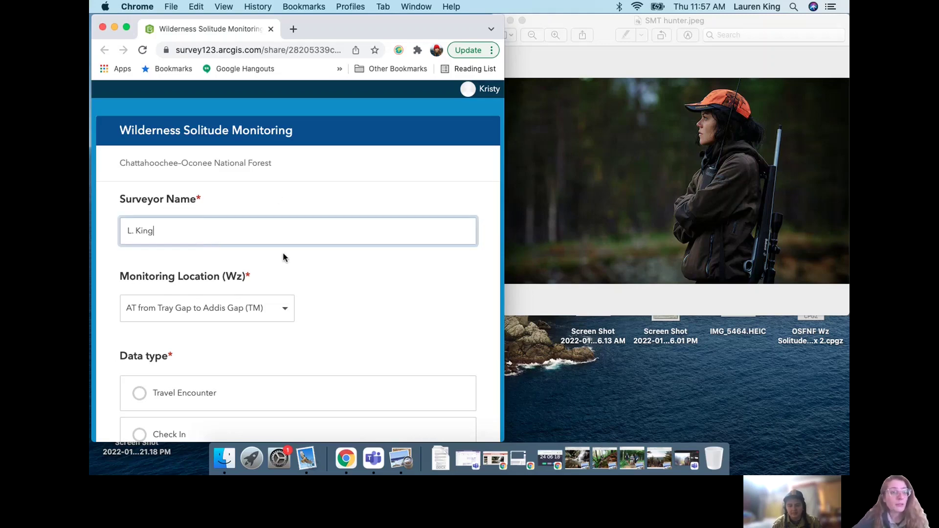
scroll(303, 264, "down", 2)
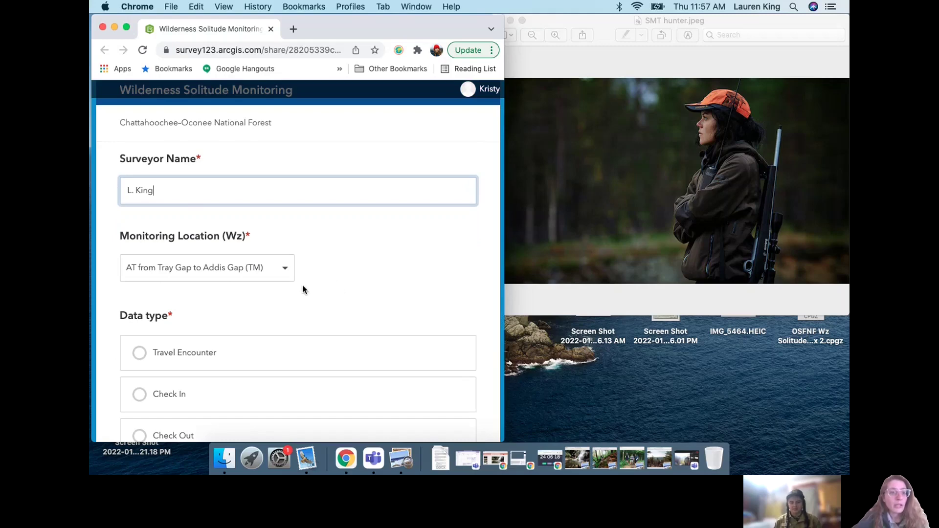
scroll(335, 294, "down", 4)
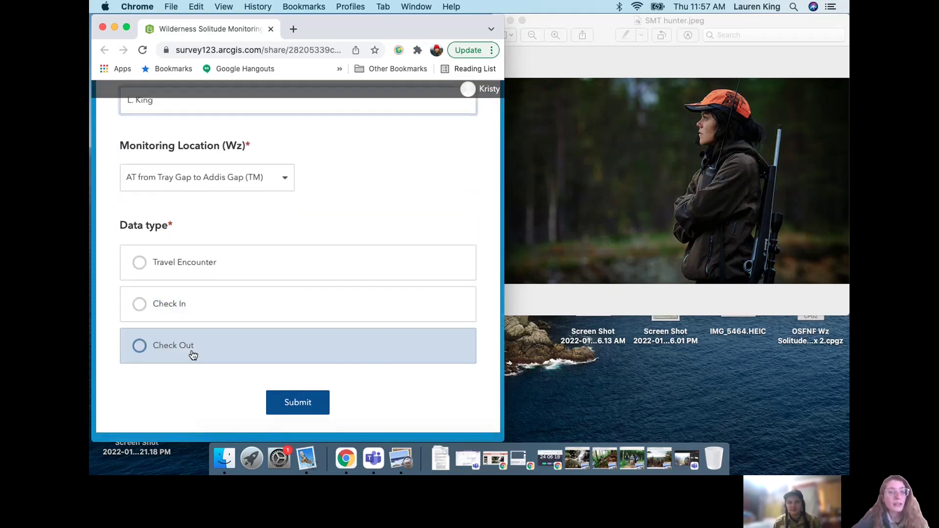
left_click(193, 354)
Step: Set the check-out date to 1/27/2022 and the time to 02:45 PM
scroll(323, 392, "down", 6)
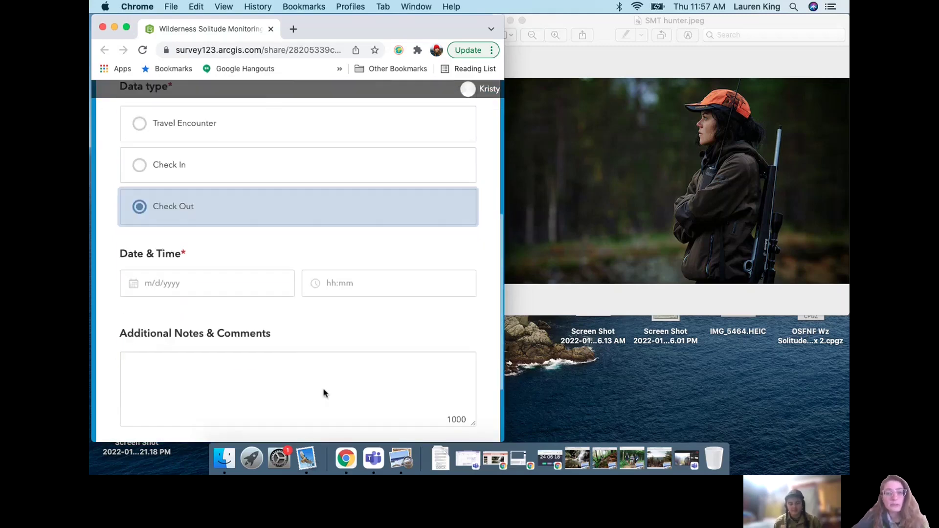
left_click(241, 286)
left_click(207, 232)
left_click(394, 289)
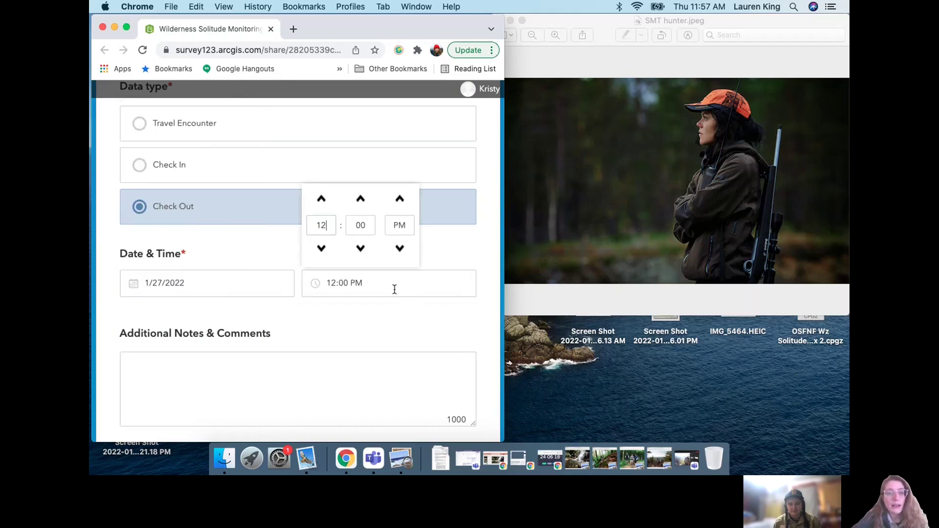
left_click(319, 203)
left_click(319, 204)
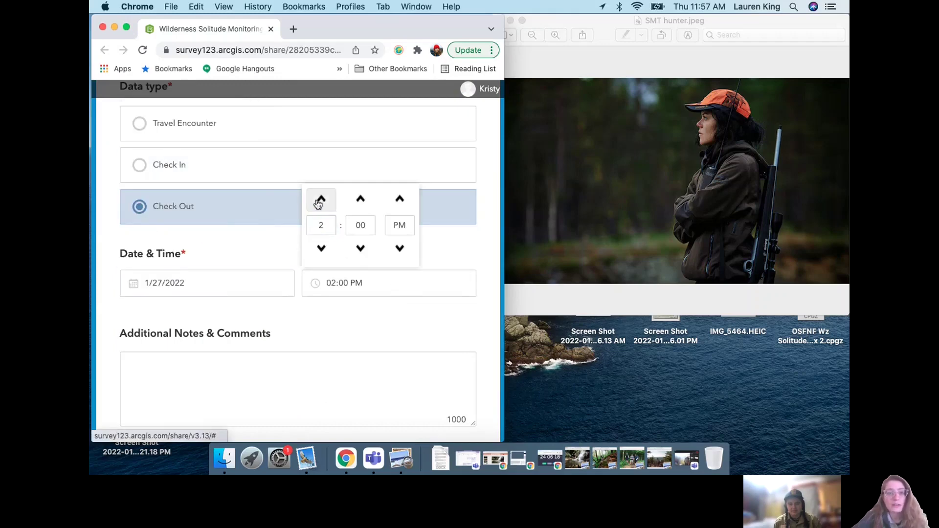
left_click(318, 202)
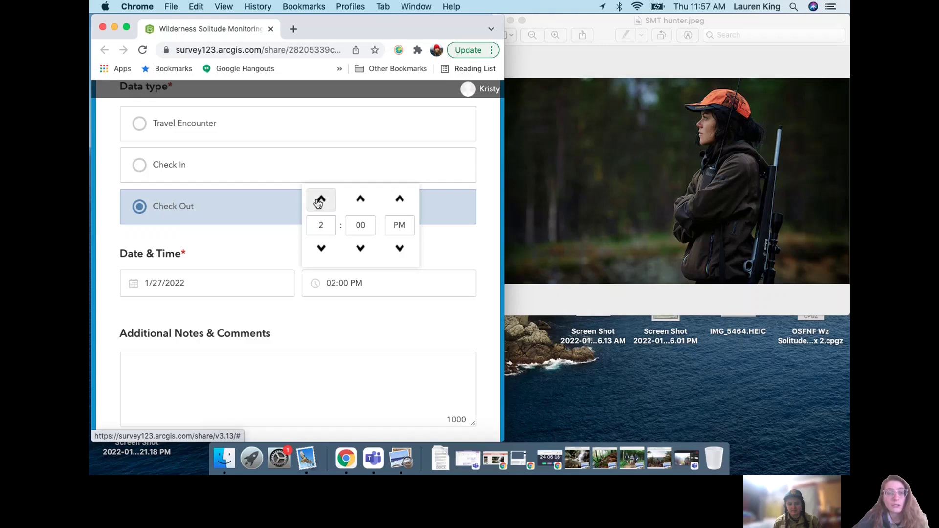
left_click(321, 249)
left_click(362, 202)
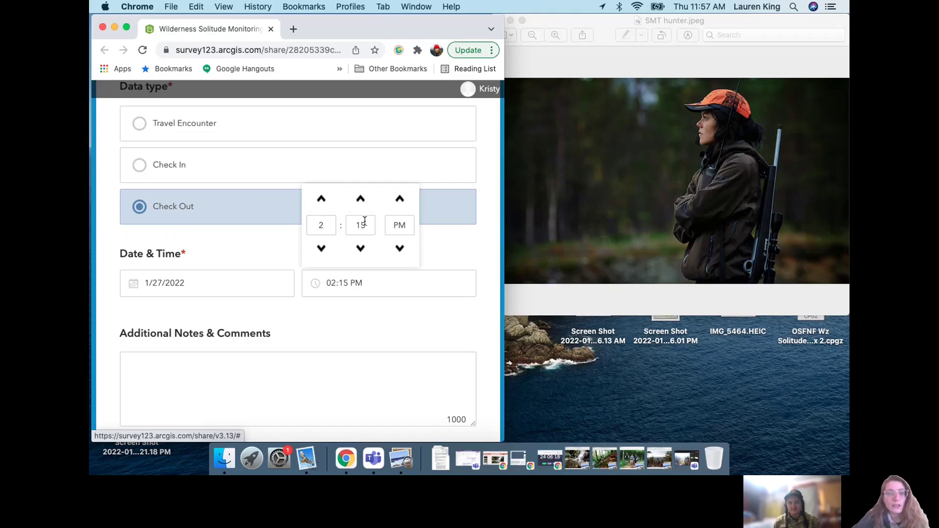
left_click(361, 201)
left_click(362, 202)
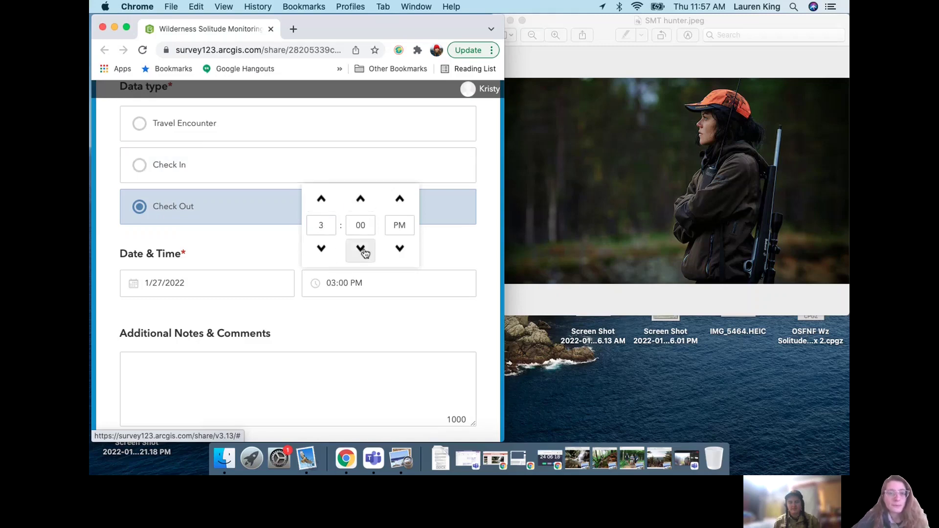
left_click(358, 318)
Step: Leave the additional notes and comments blank and submit the check-out record
left_click(254, 357)
scroll(254, 353, "down", 1)
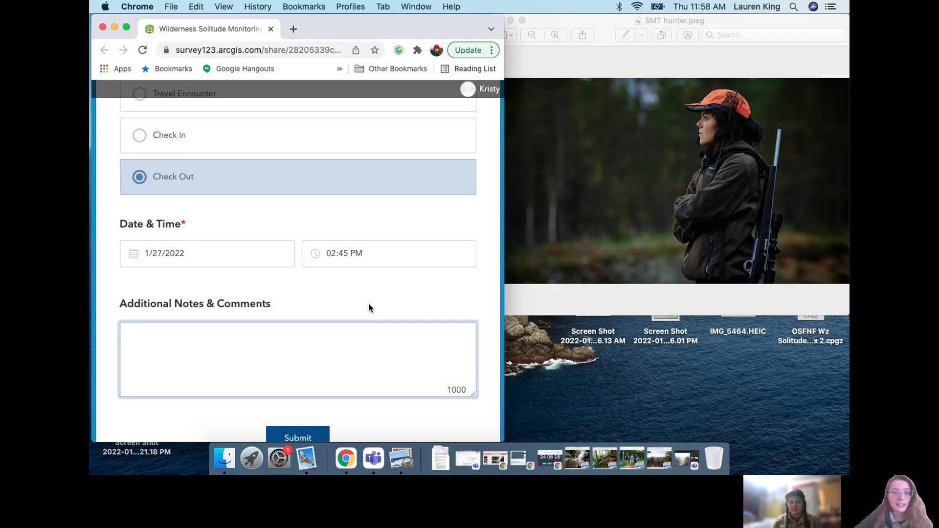
scroll(368, 308, "down", 3)
left_click(314, 370)
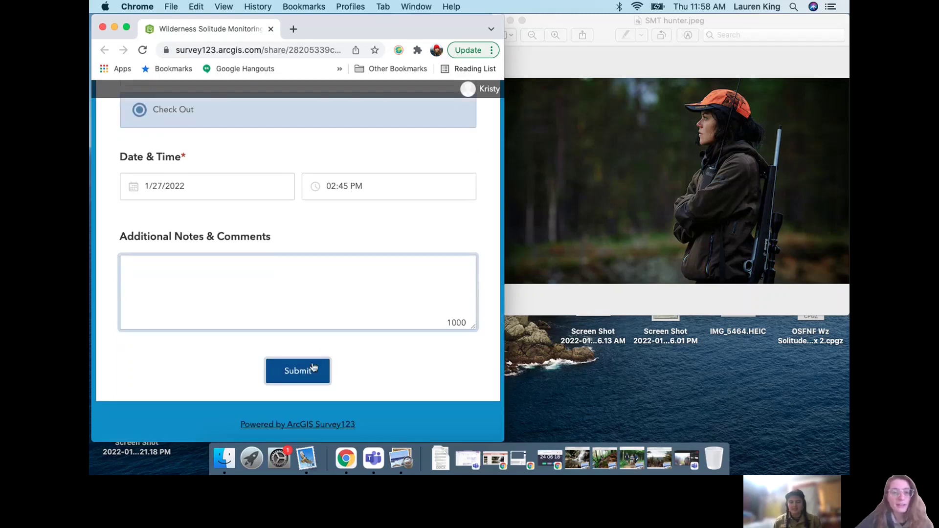